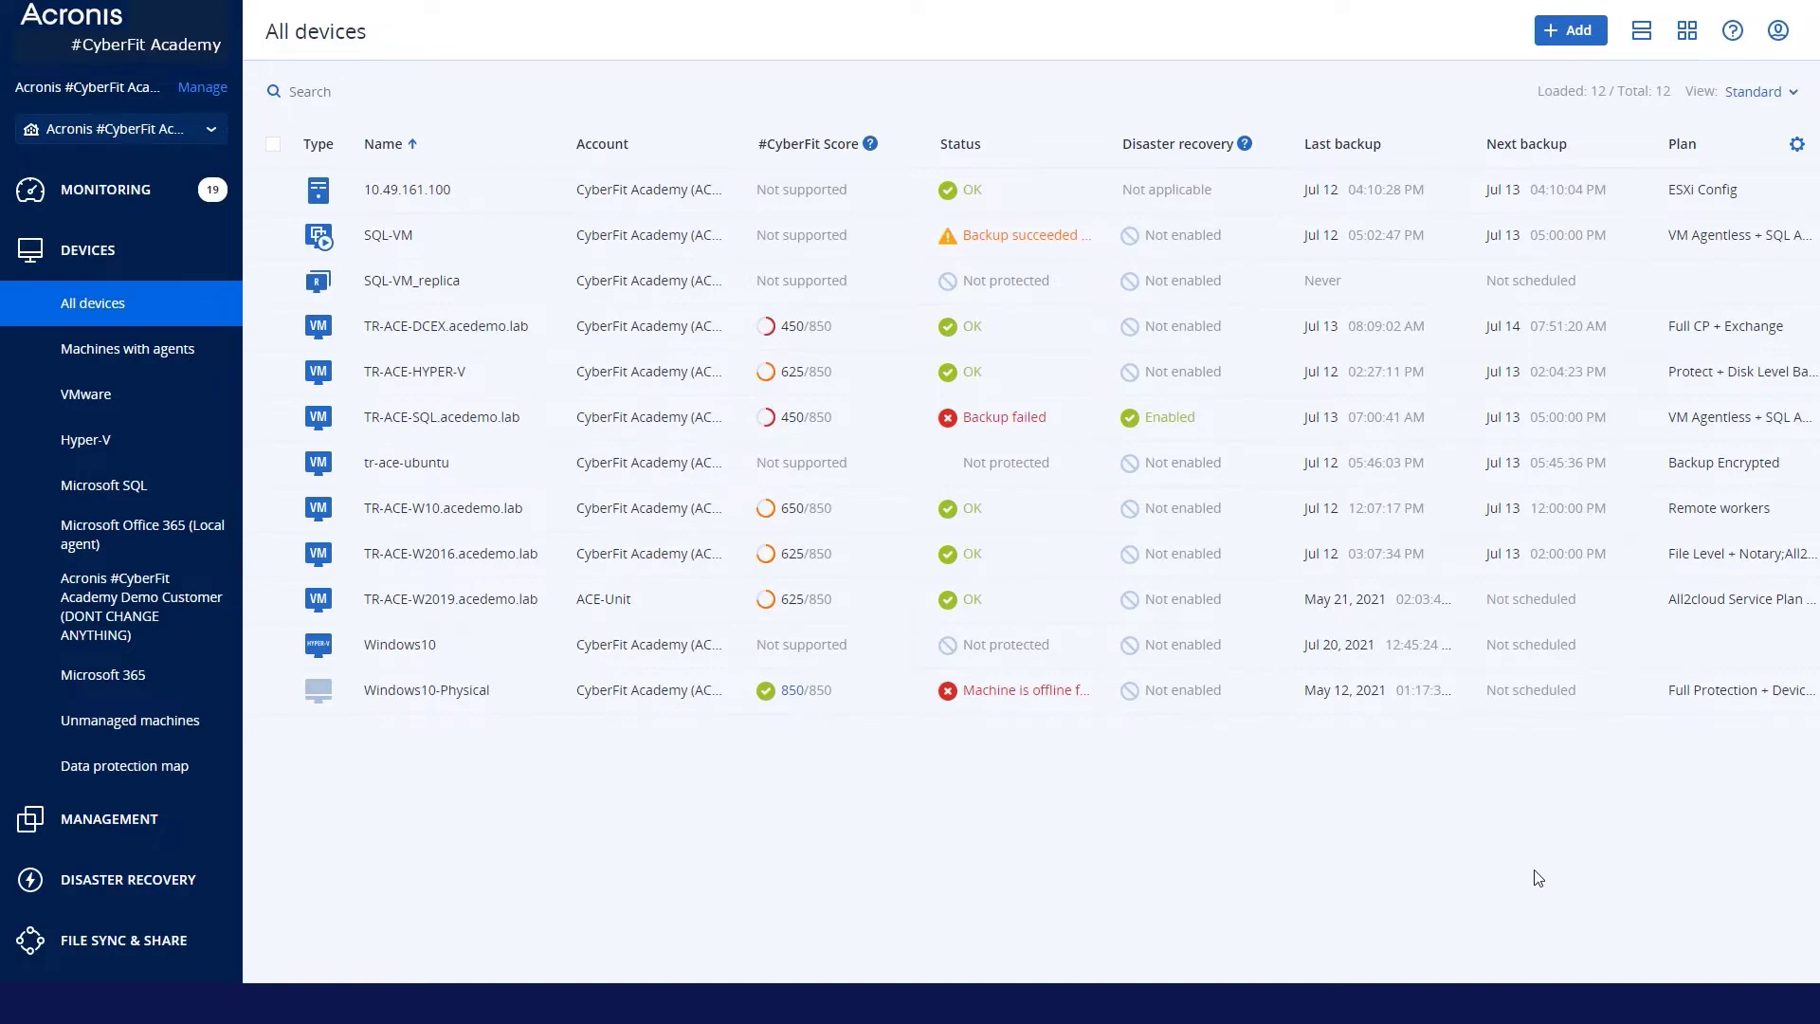
pyautogui.click(430, 239)
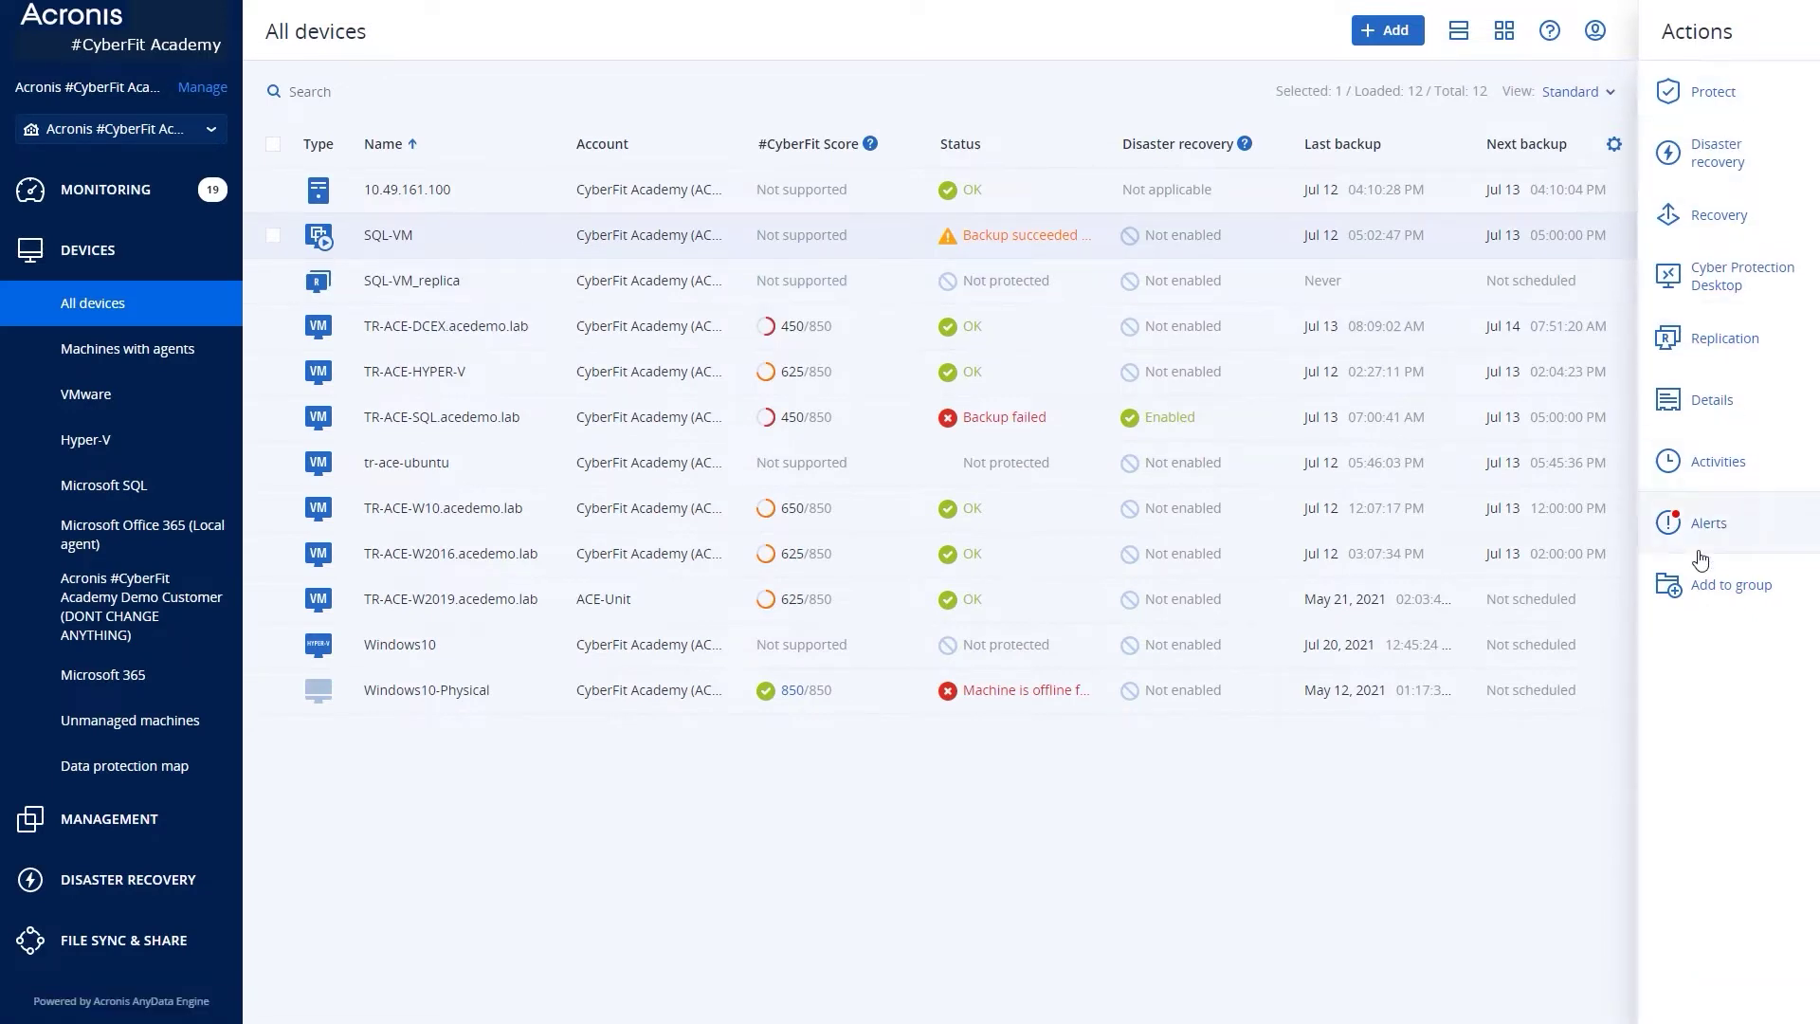
pyautogui.click(1712, 95)
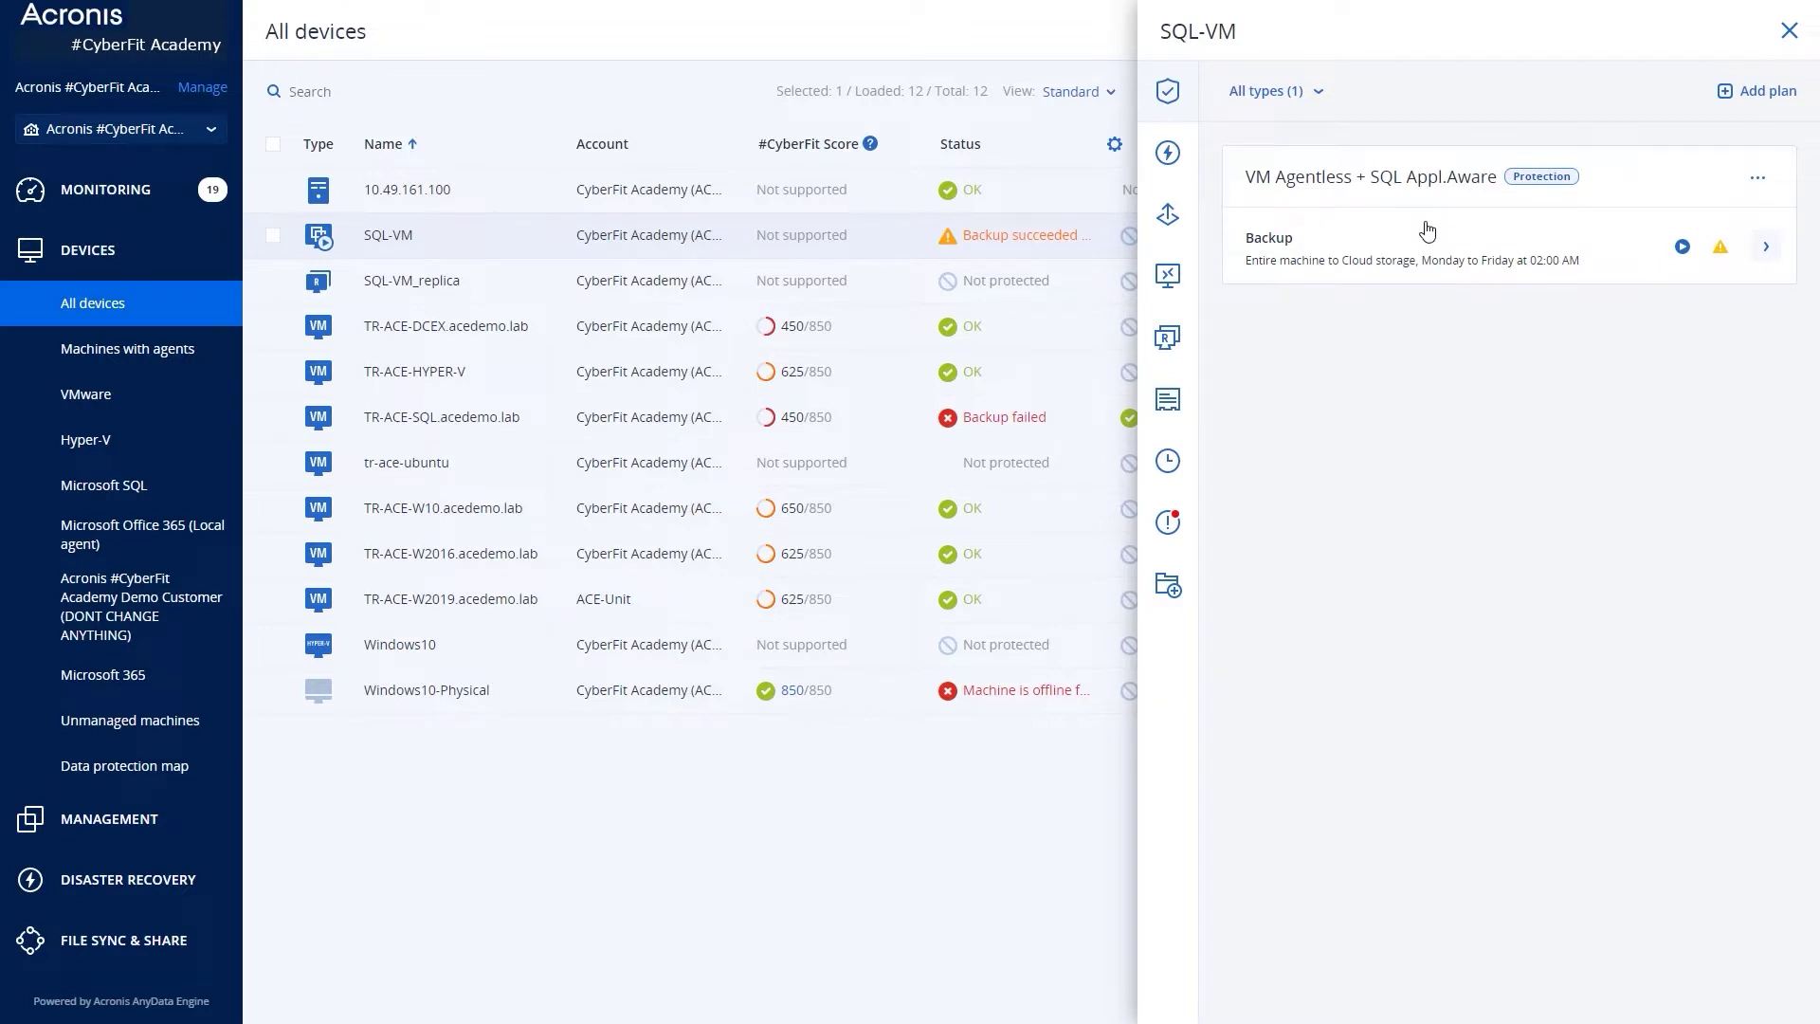
# Step: Leave the SQL-VM details, go to the protection plans list and create a new plan
pyautogui.click(123, 823)
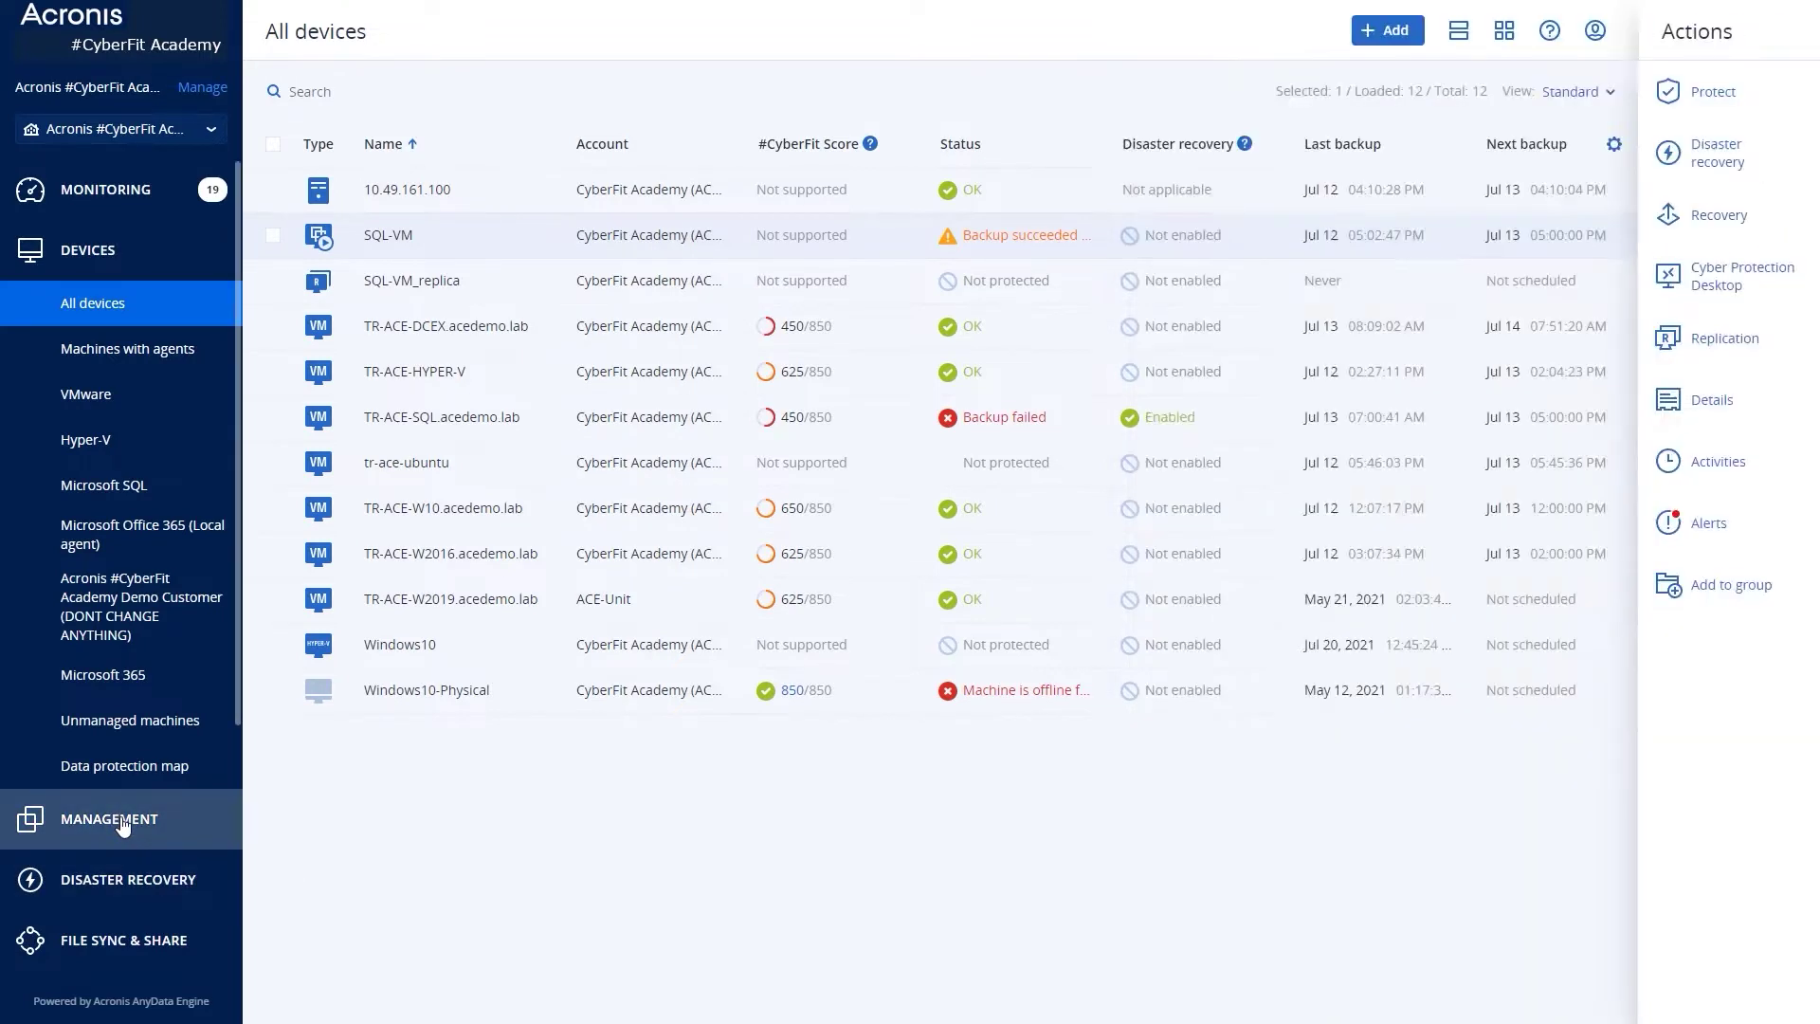
pyautogui.click(123, 821)
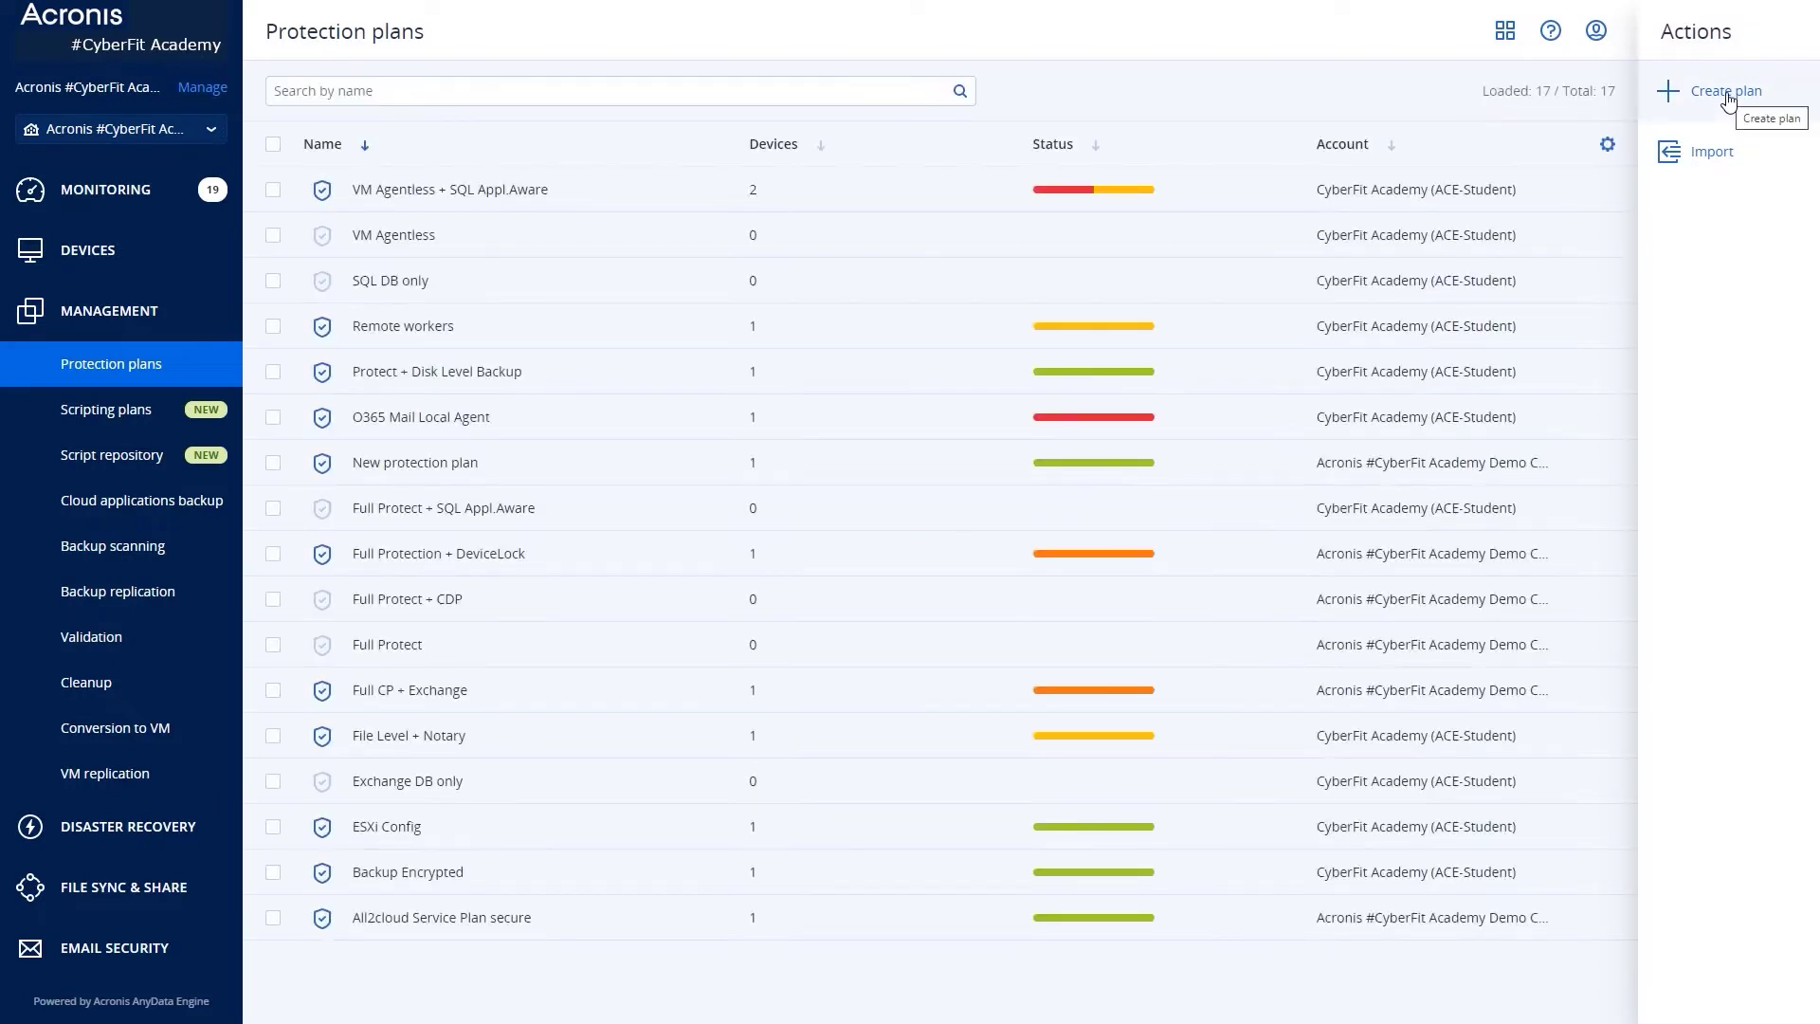
pyautogui.click(513, 195)
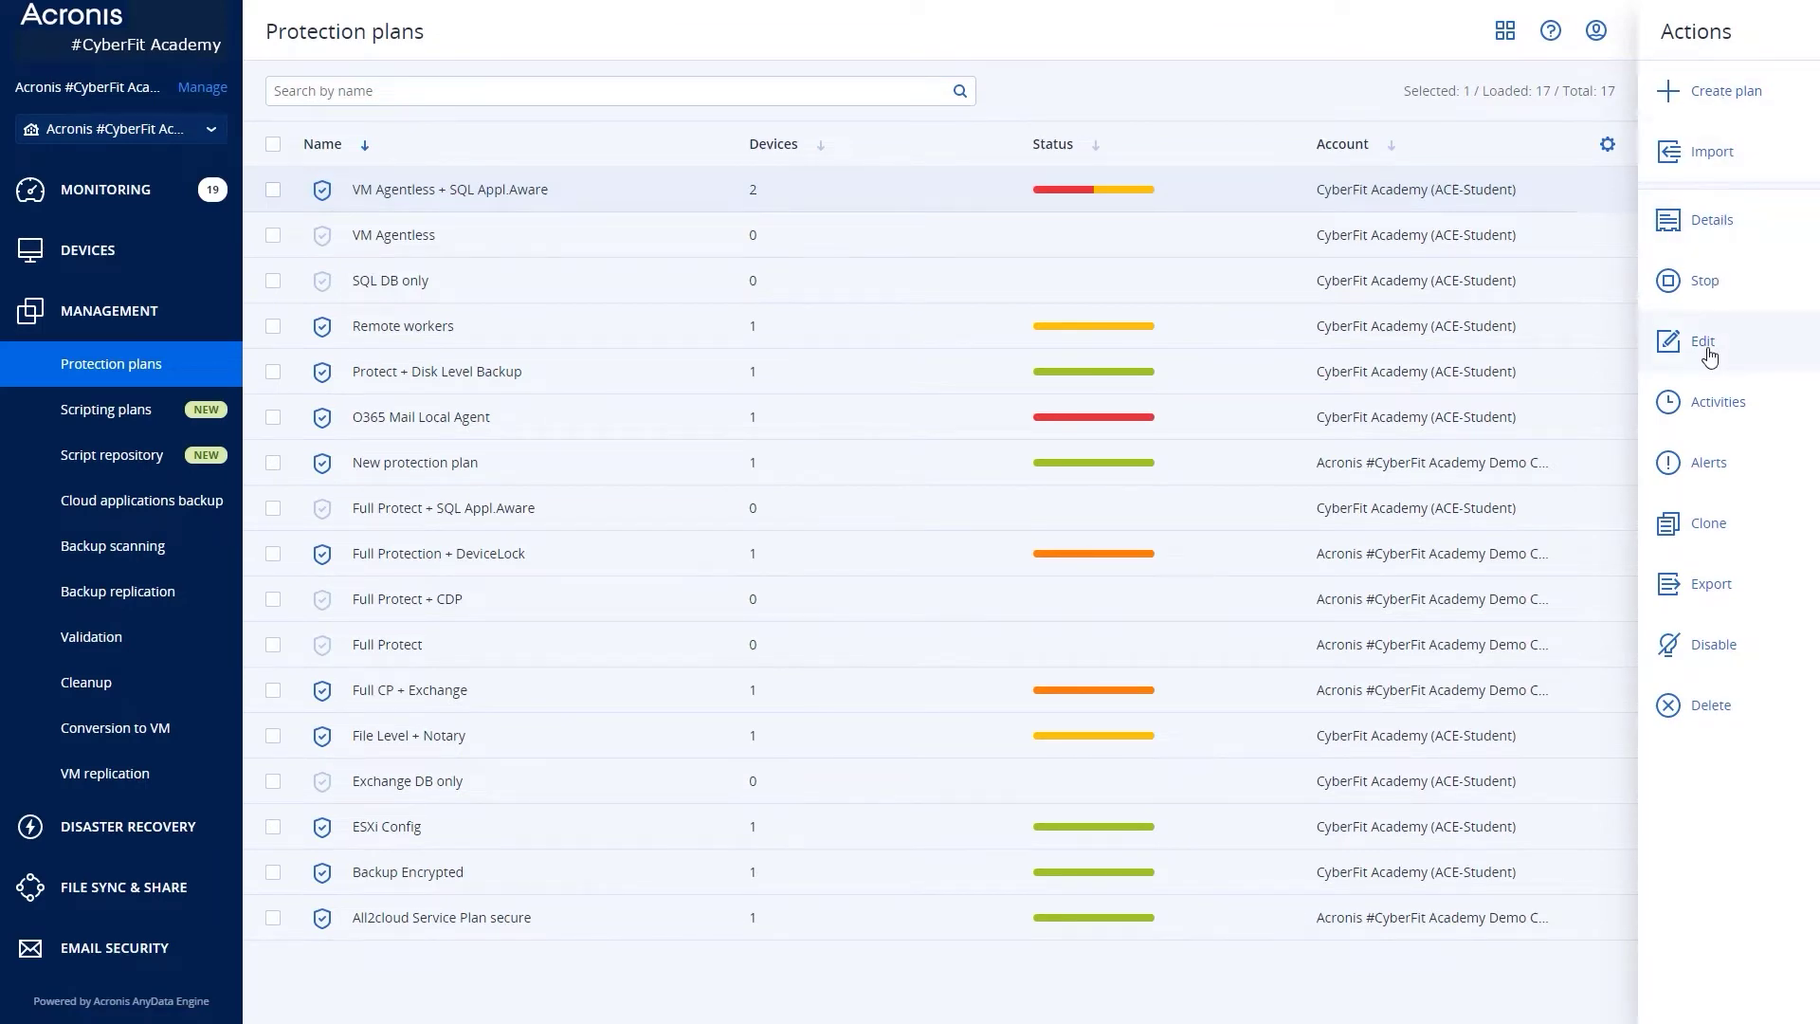
pyautogui.click(1730, 90)
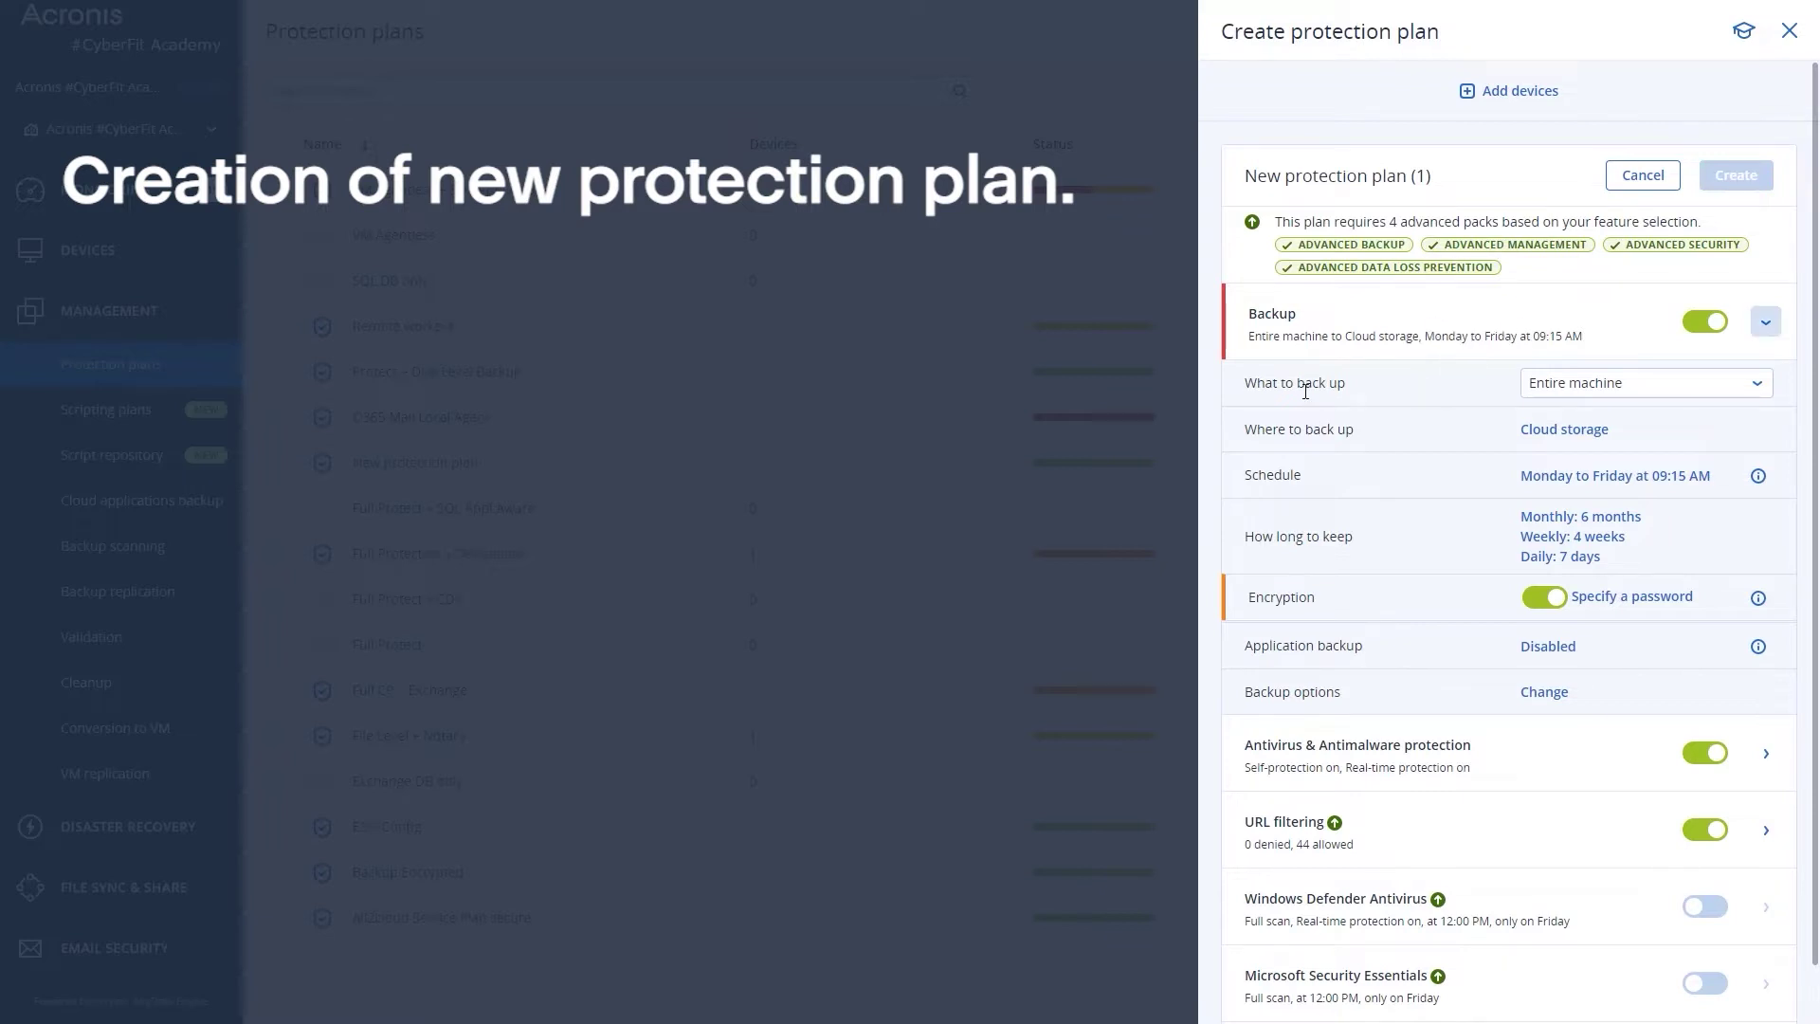
pyautogui.click(1759, 383)
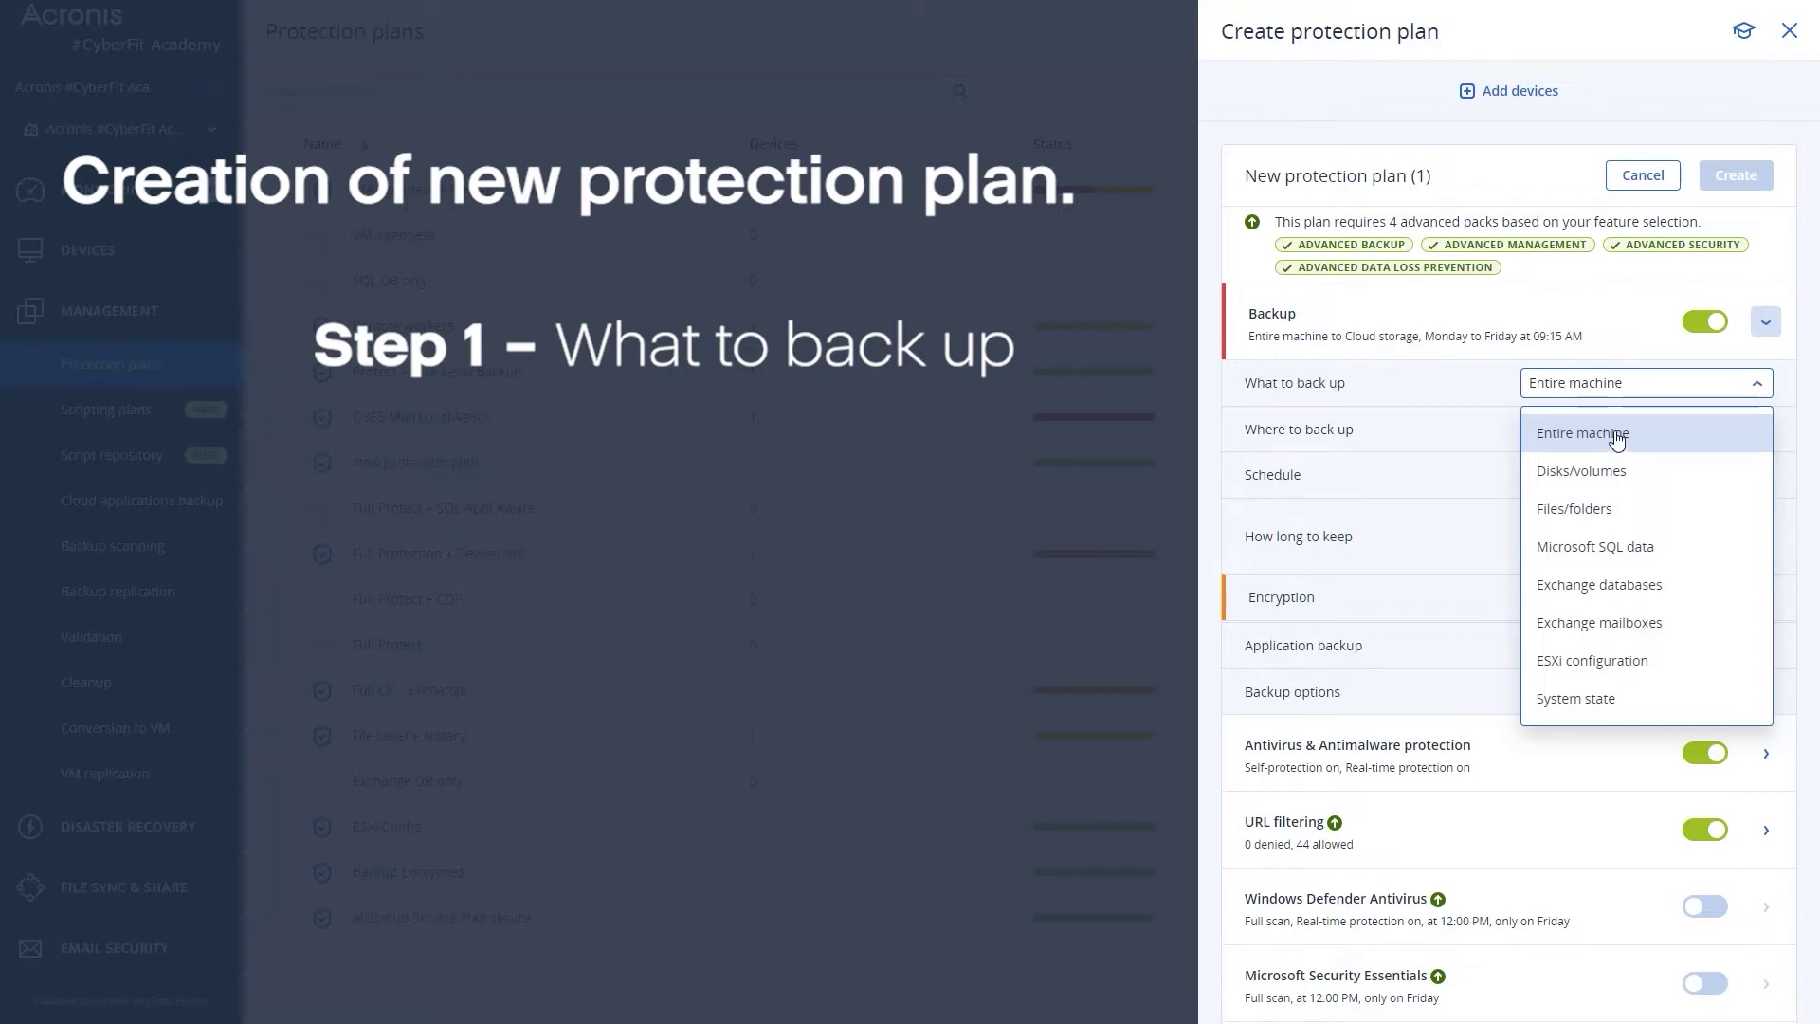
pyautogui.click(1595, 512)
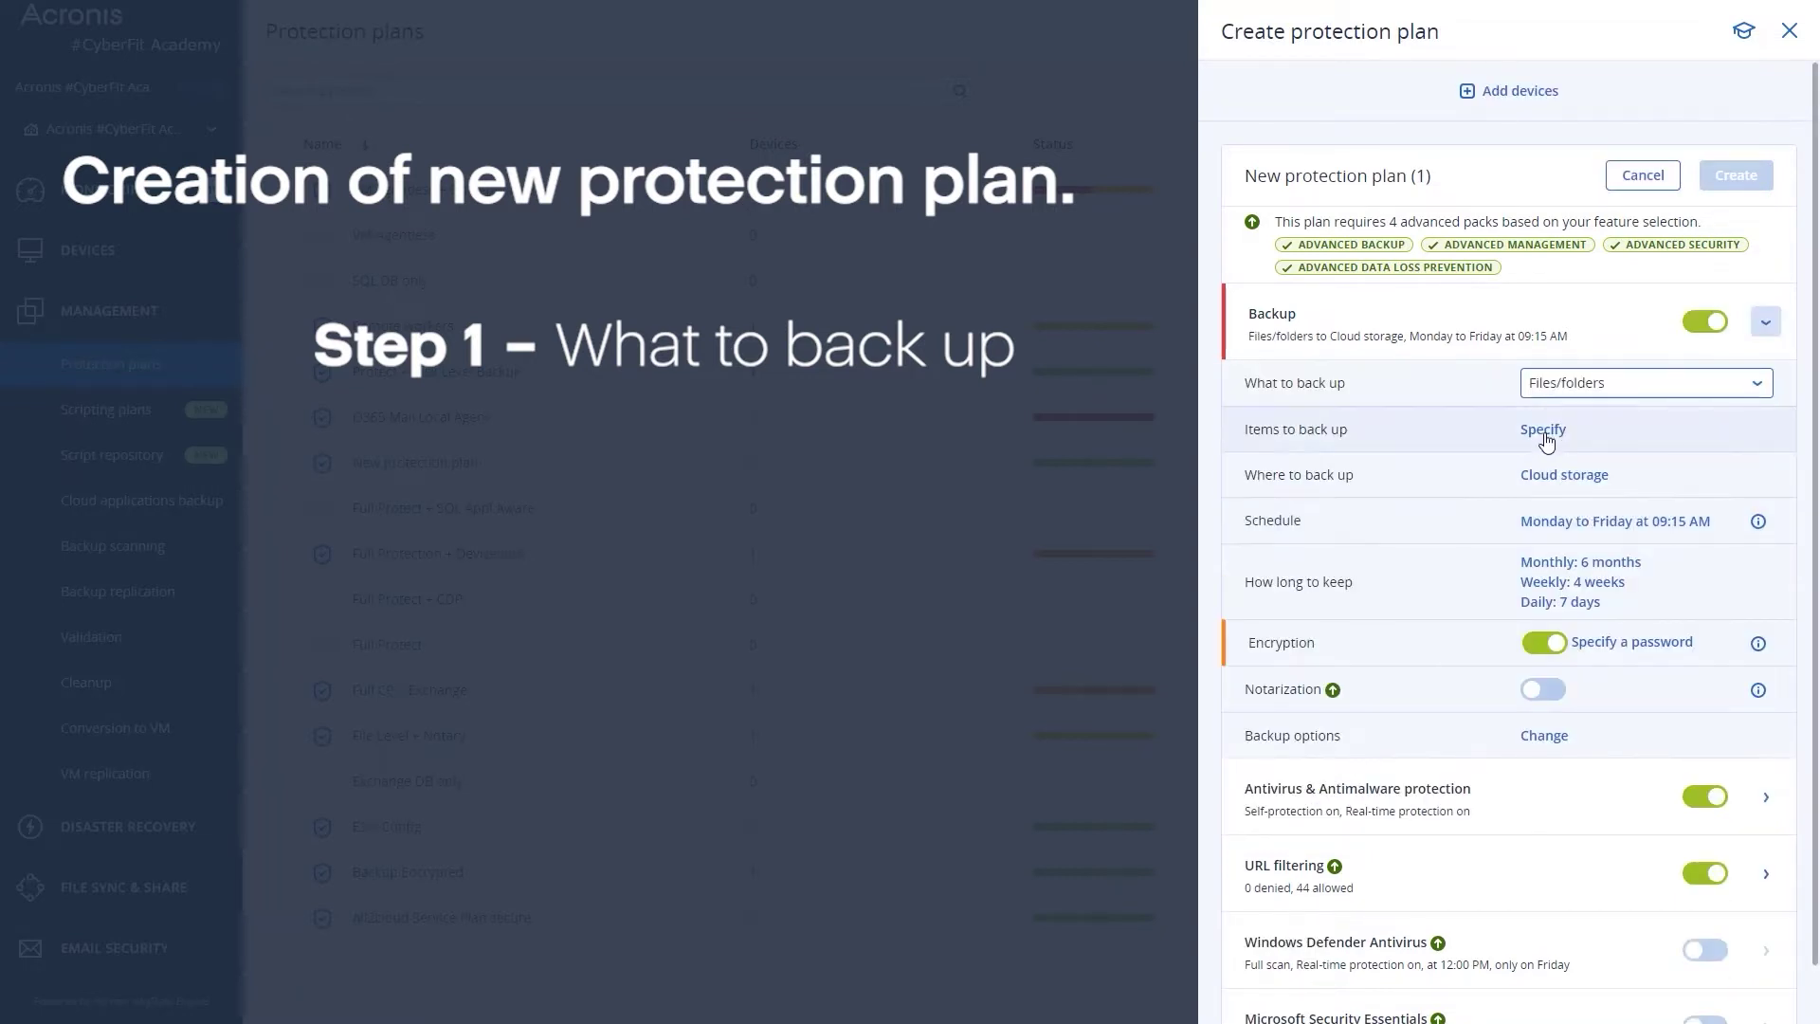
pyautogui.click(1543, 431)
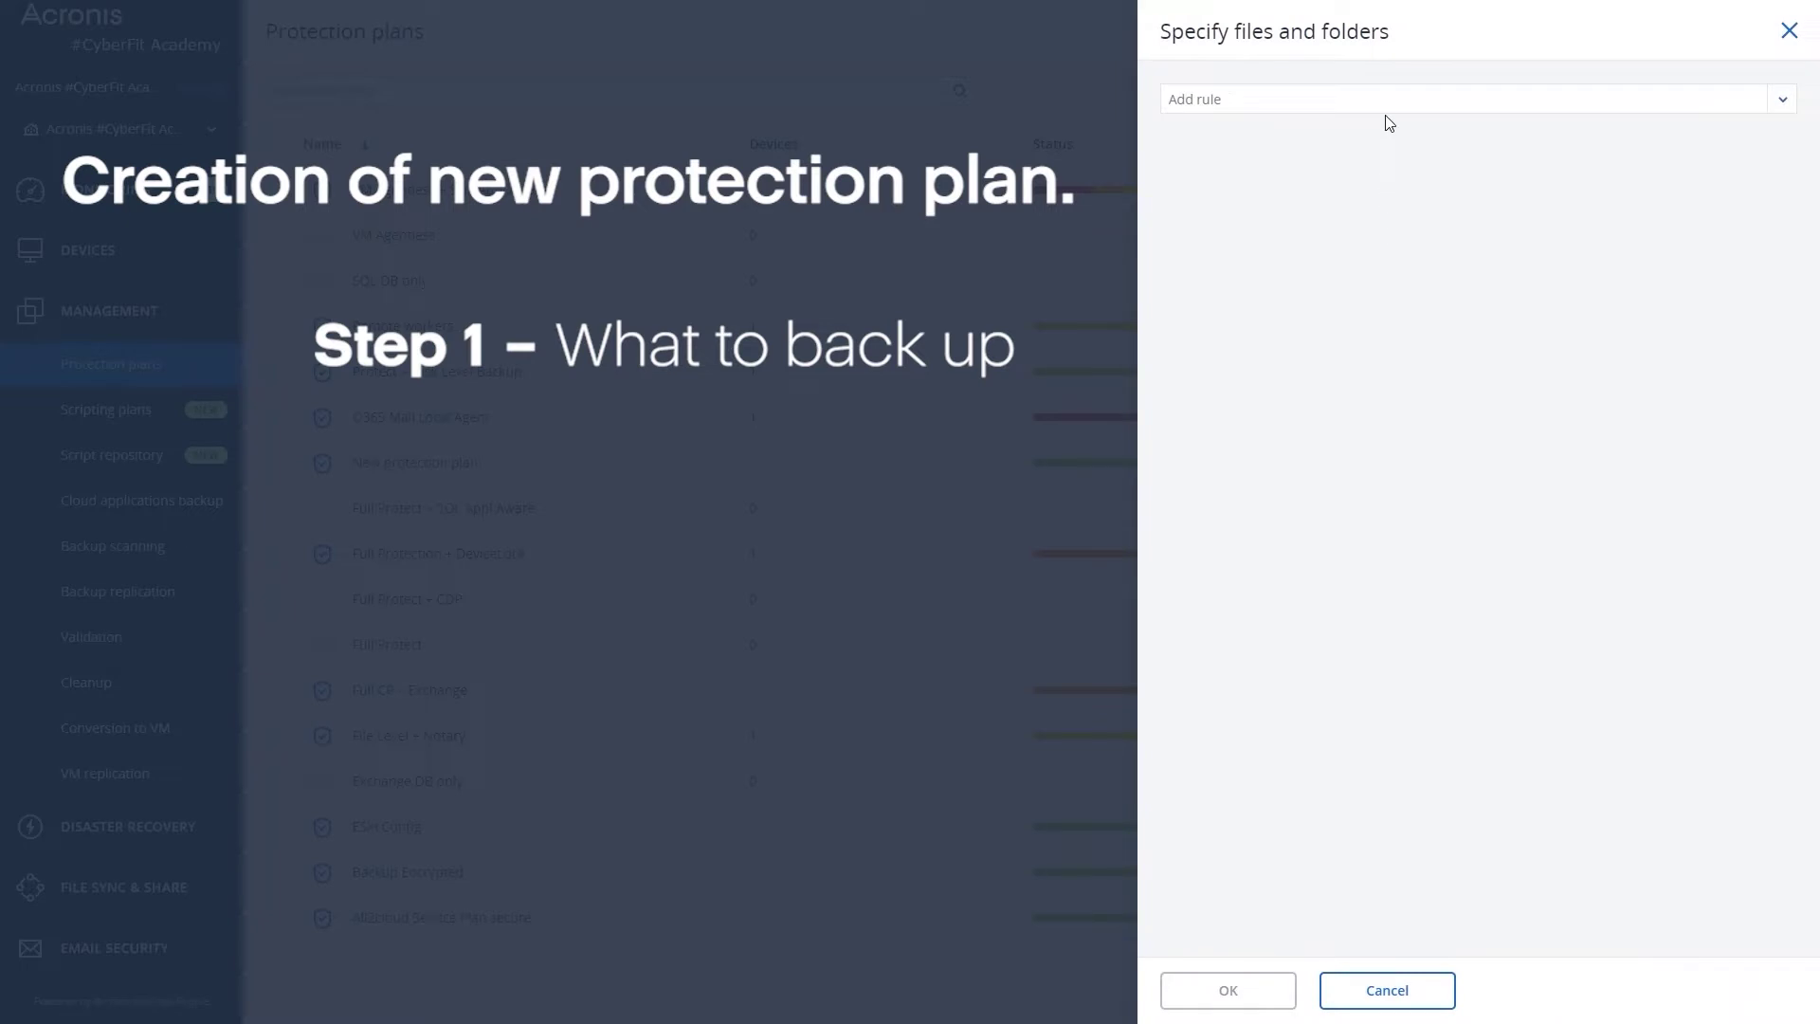
pyautogui.click(1782, 101)
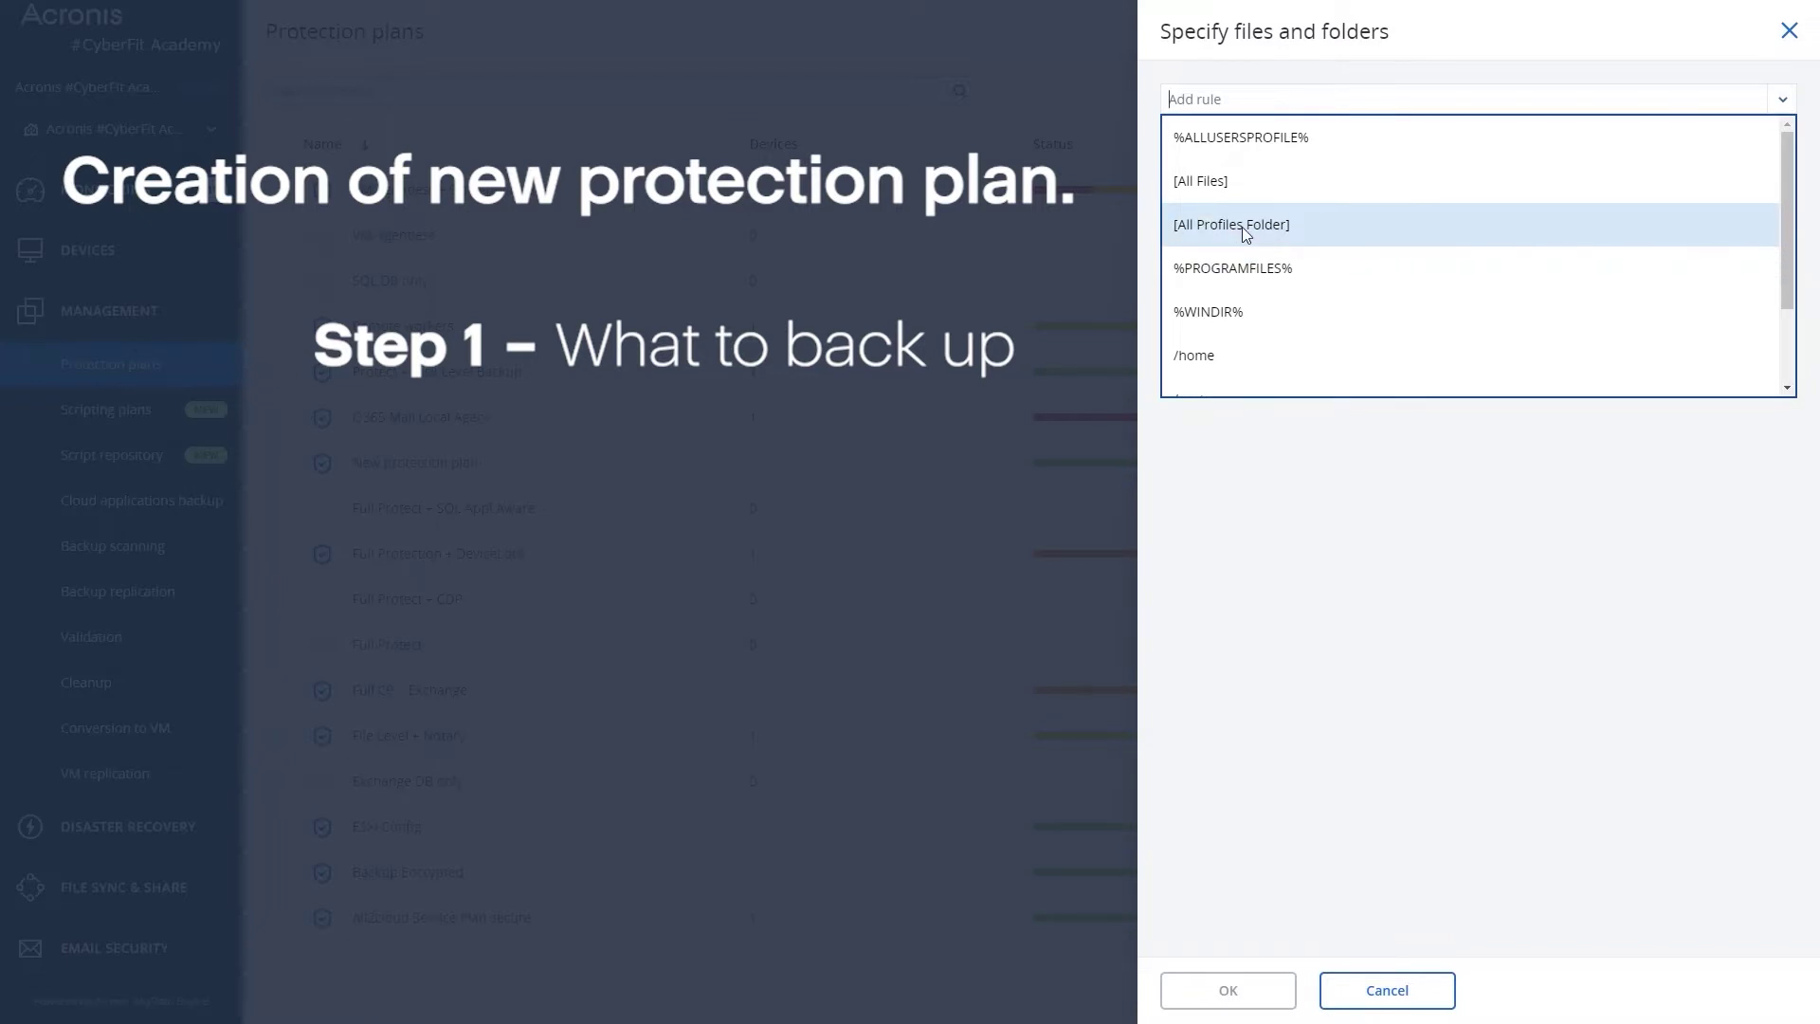
pyautogui.scroll(-2, 1224, 349)
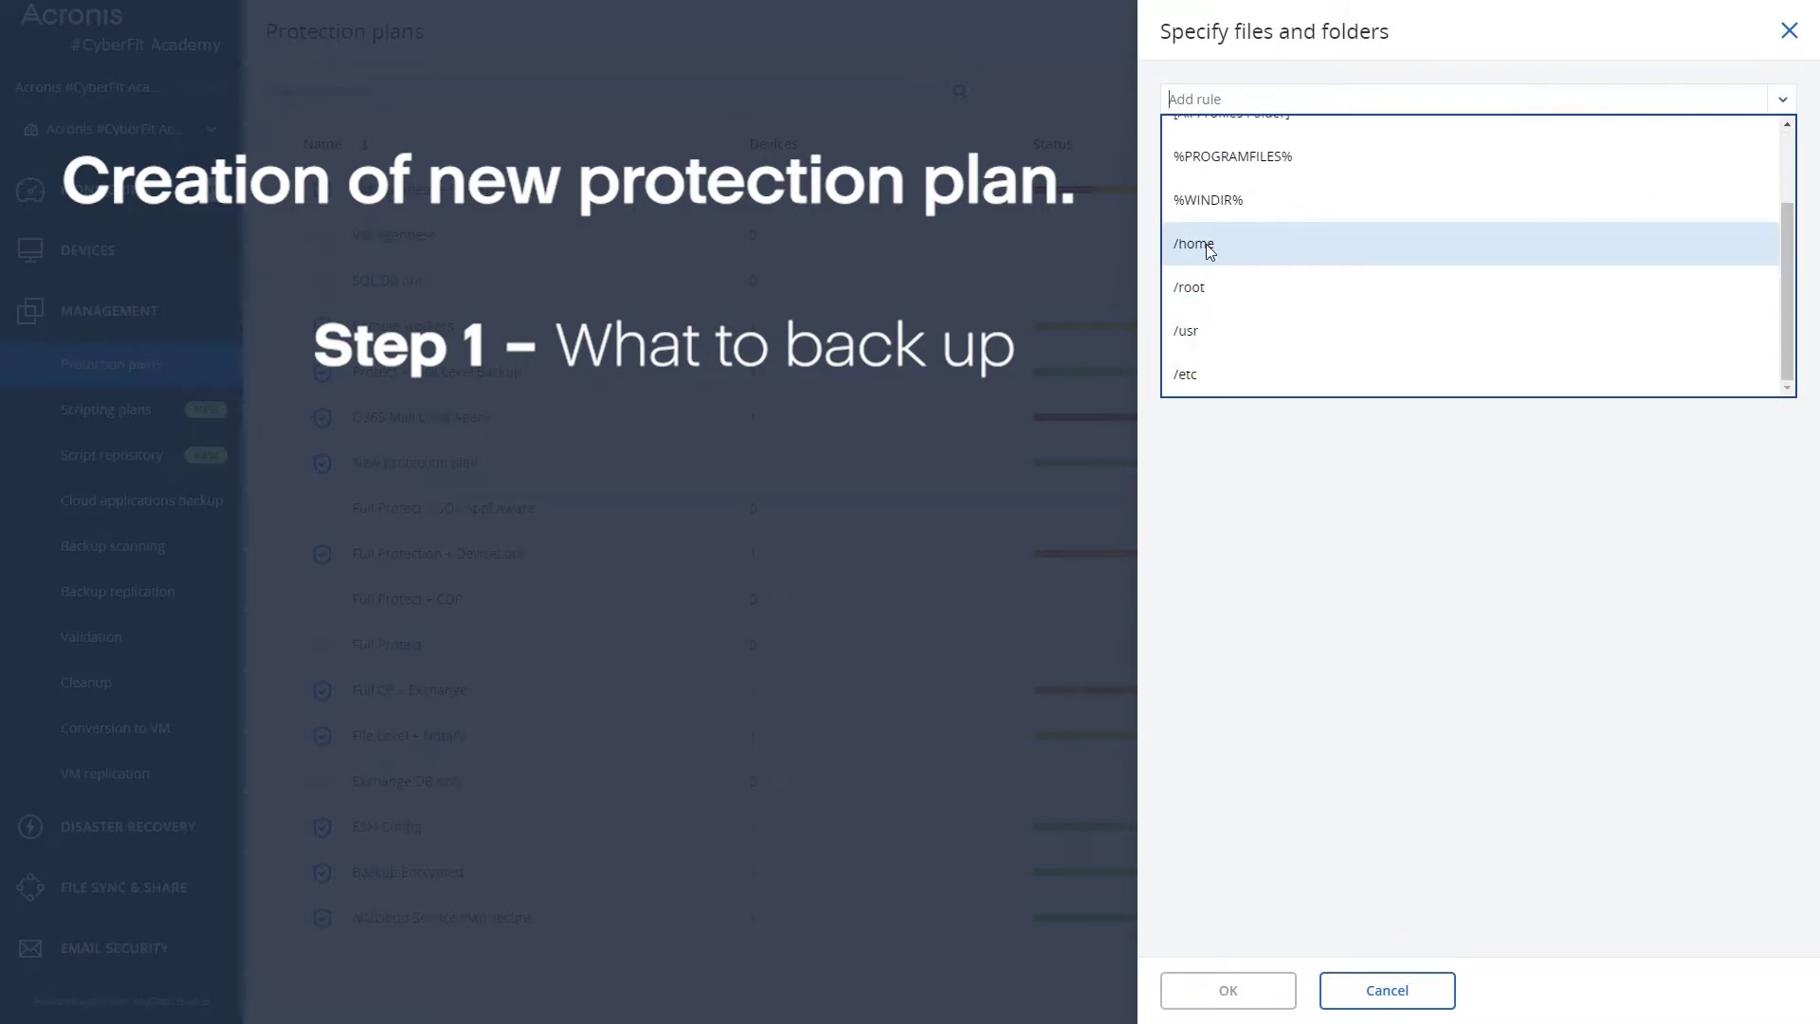
pyautogui.scroll(1, 1220, 263)
pyautogui.scroll(2, 1223, 252)
pyautogui.click(1227, 181)
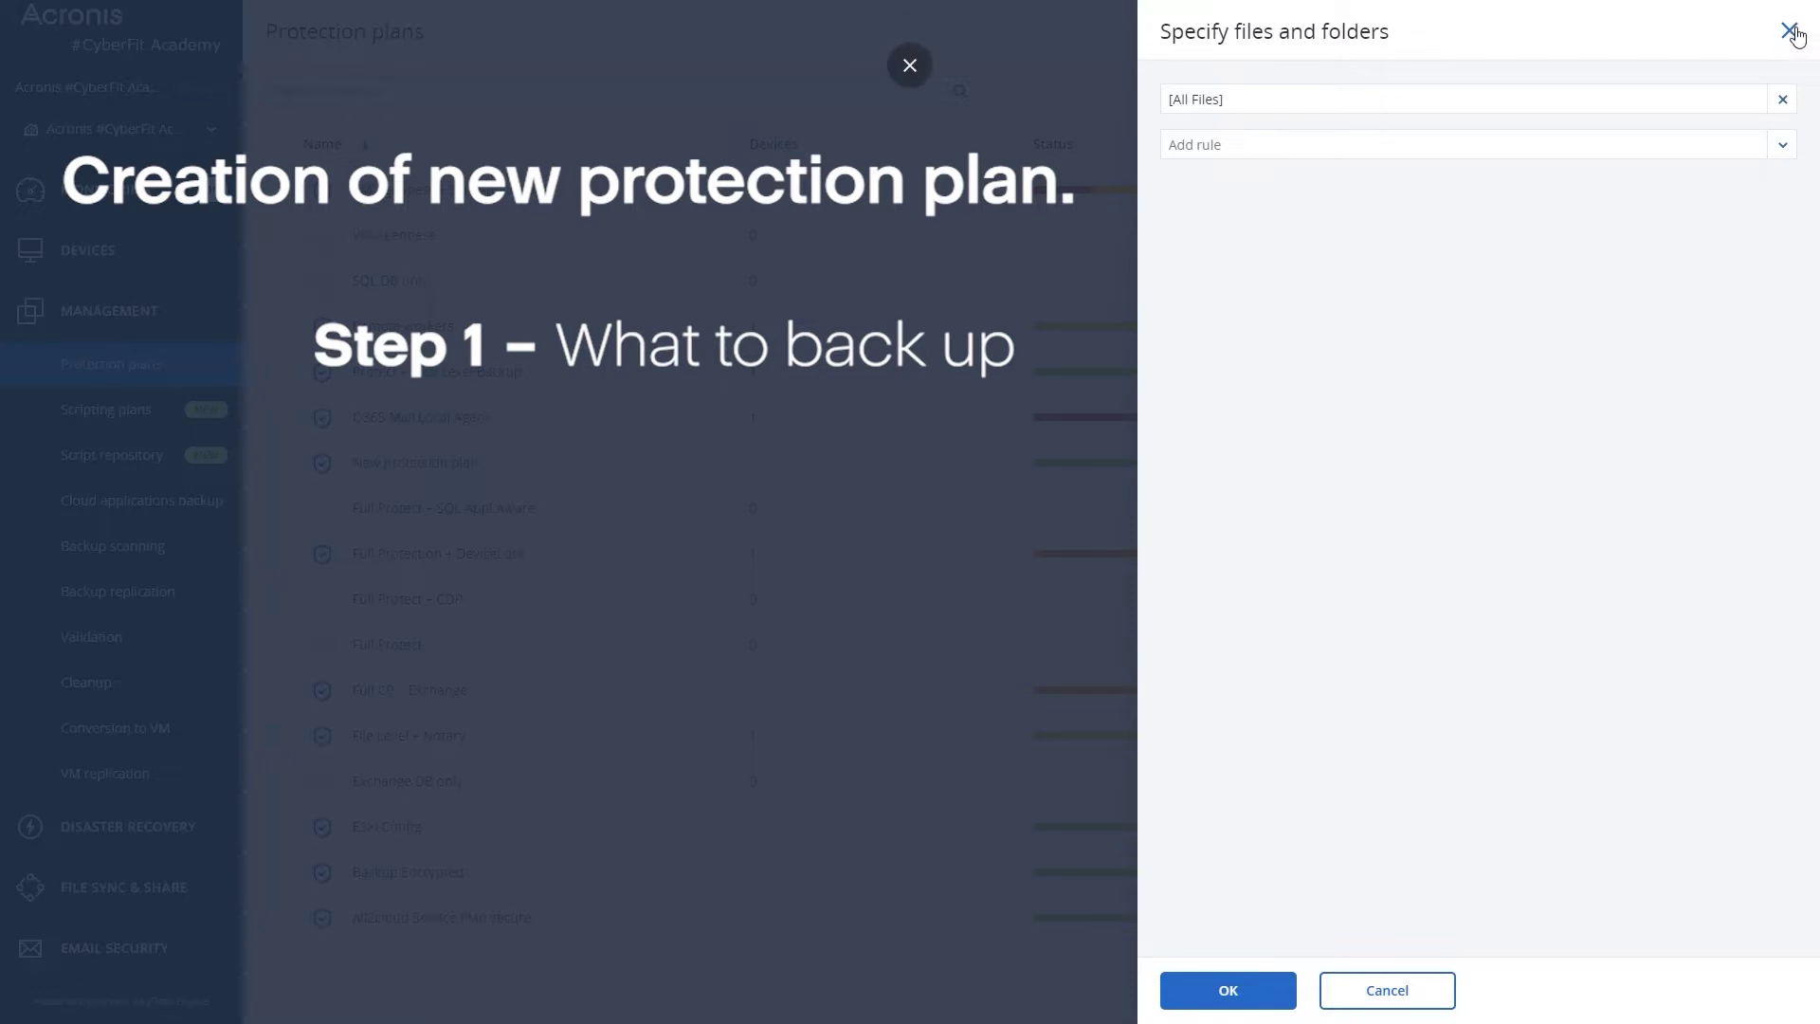
pyautogui.click(1789, 31)
pyautogui.click(1540, 384)
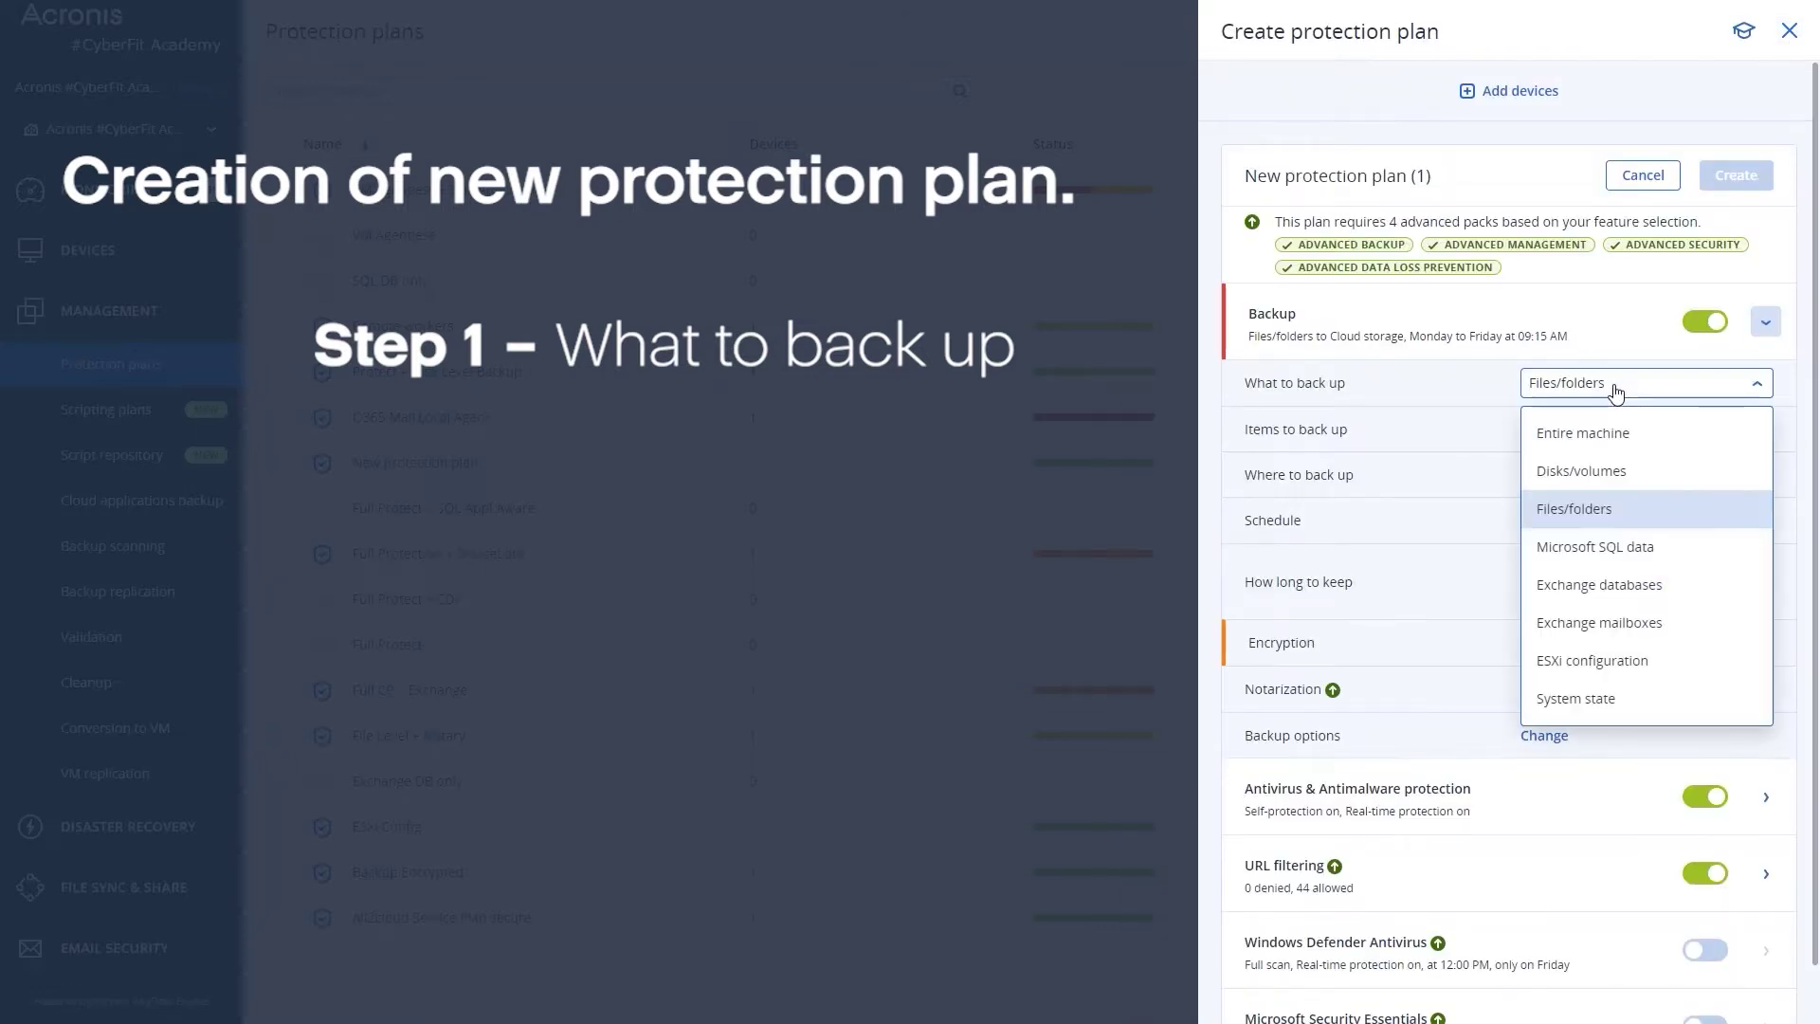
pyautogui.click(1593, 442)
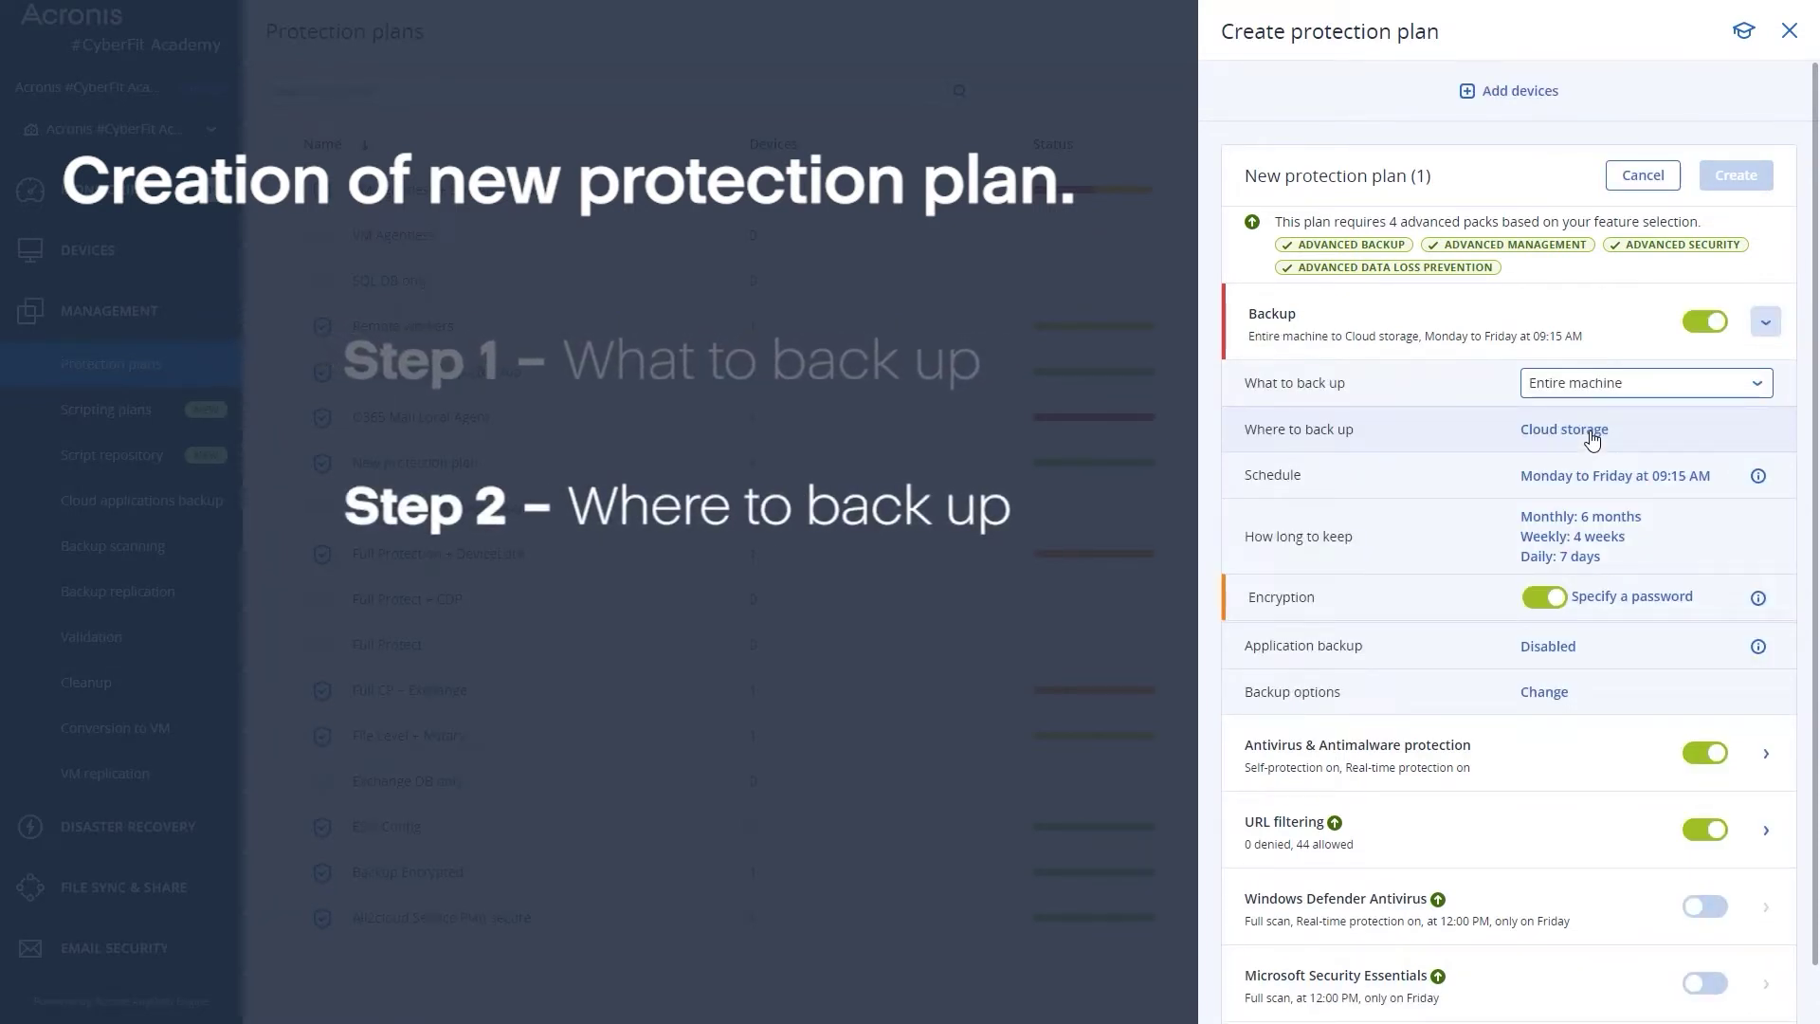
pyautogui.click(1593, 439)
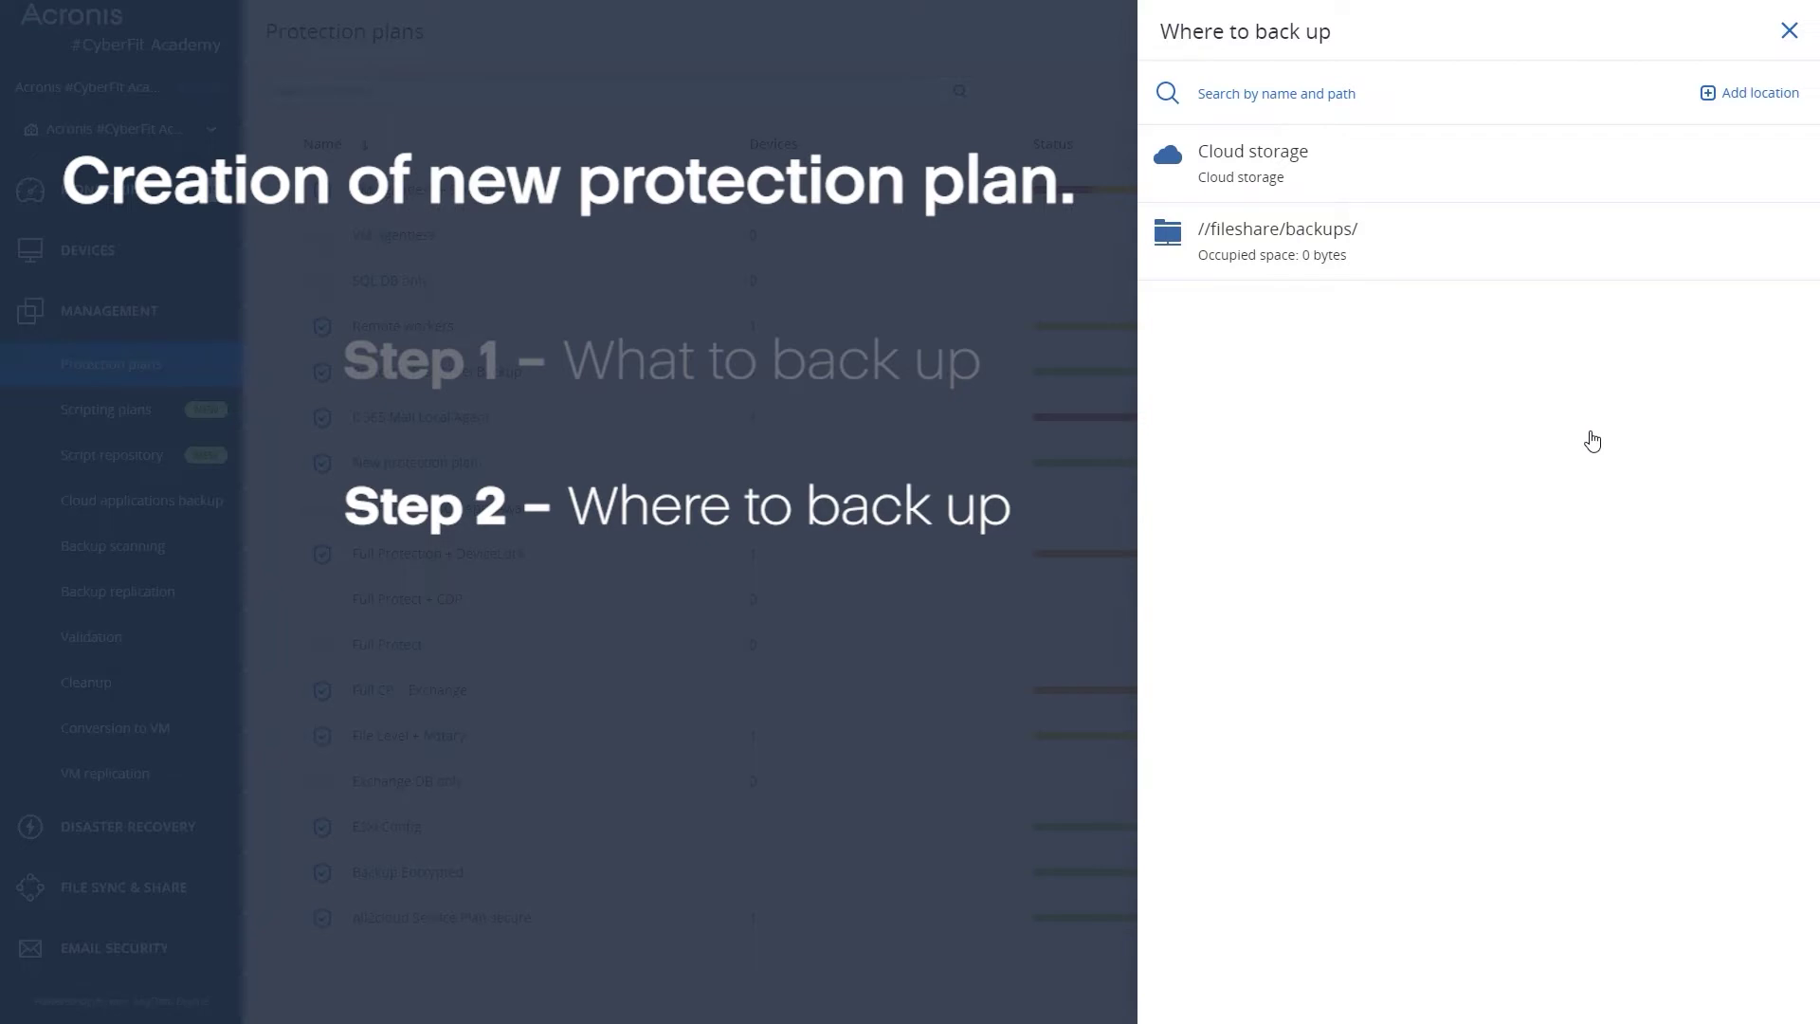
# Step: Start adding a backup location and choose Network folder as its type
pyautogui.click(1752, 94)
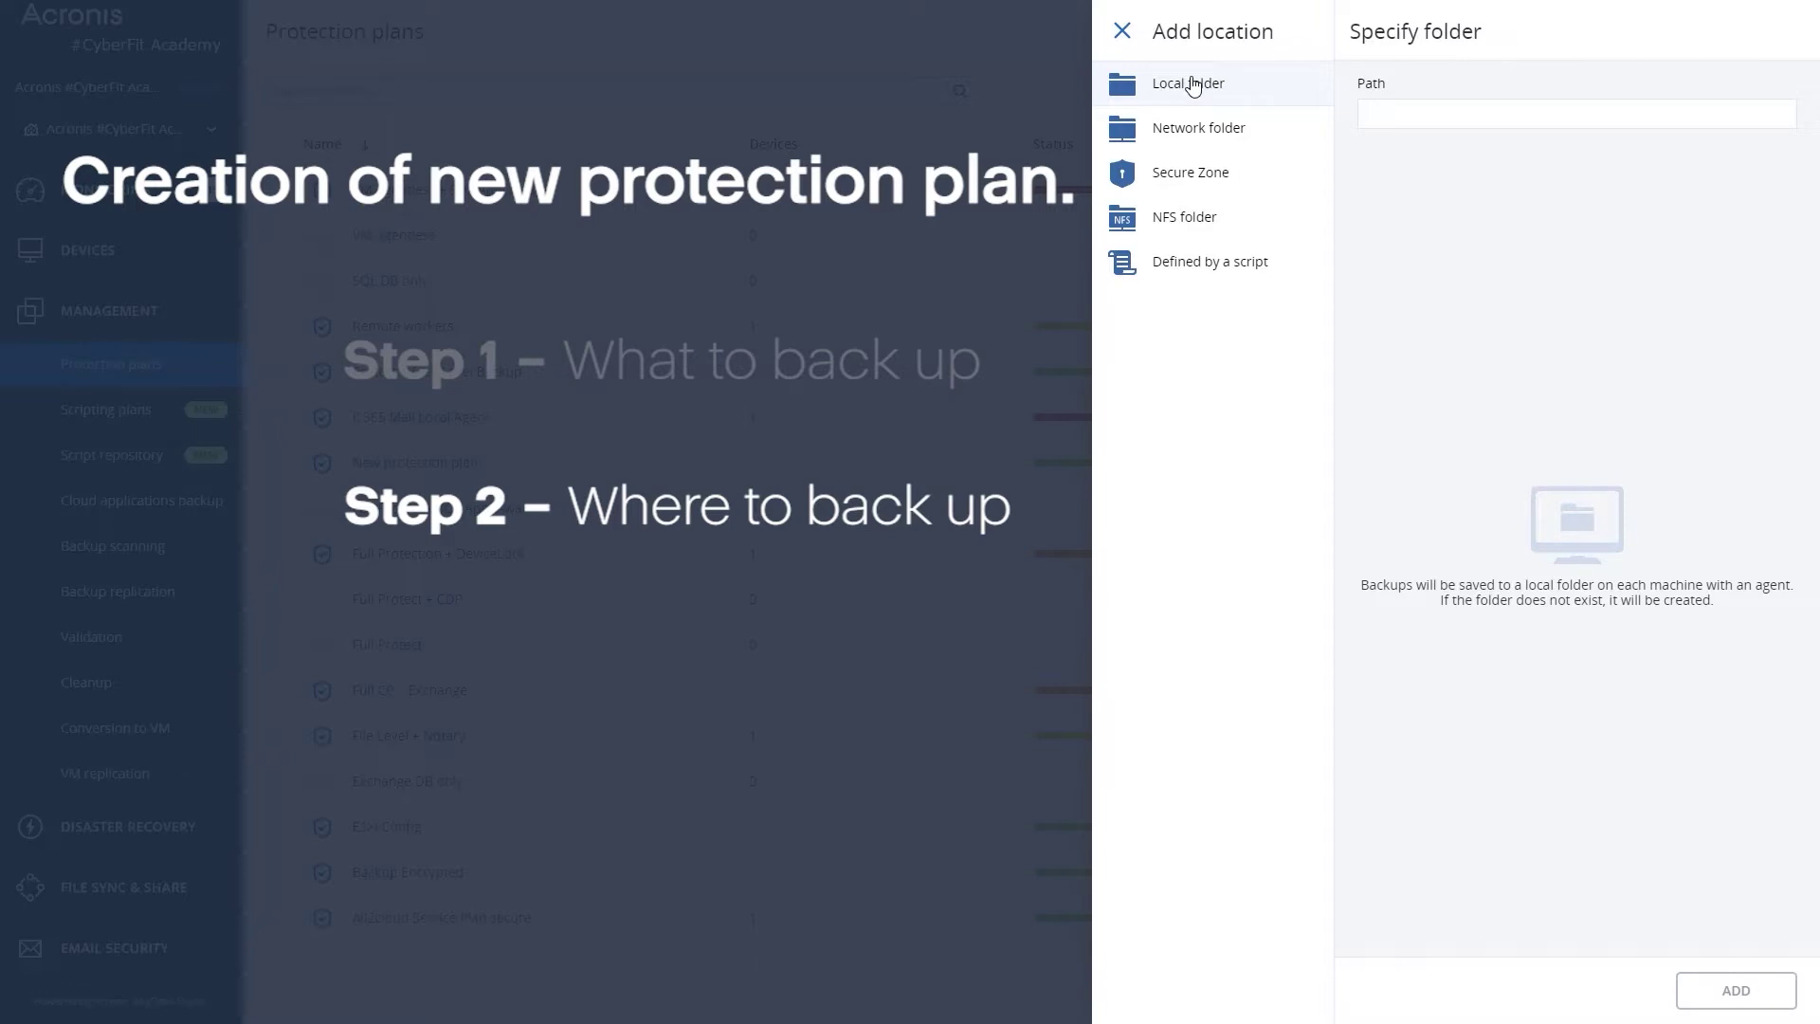
pyautogui.click(1201, 130)
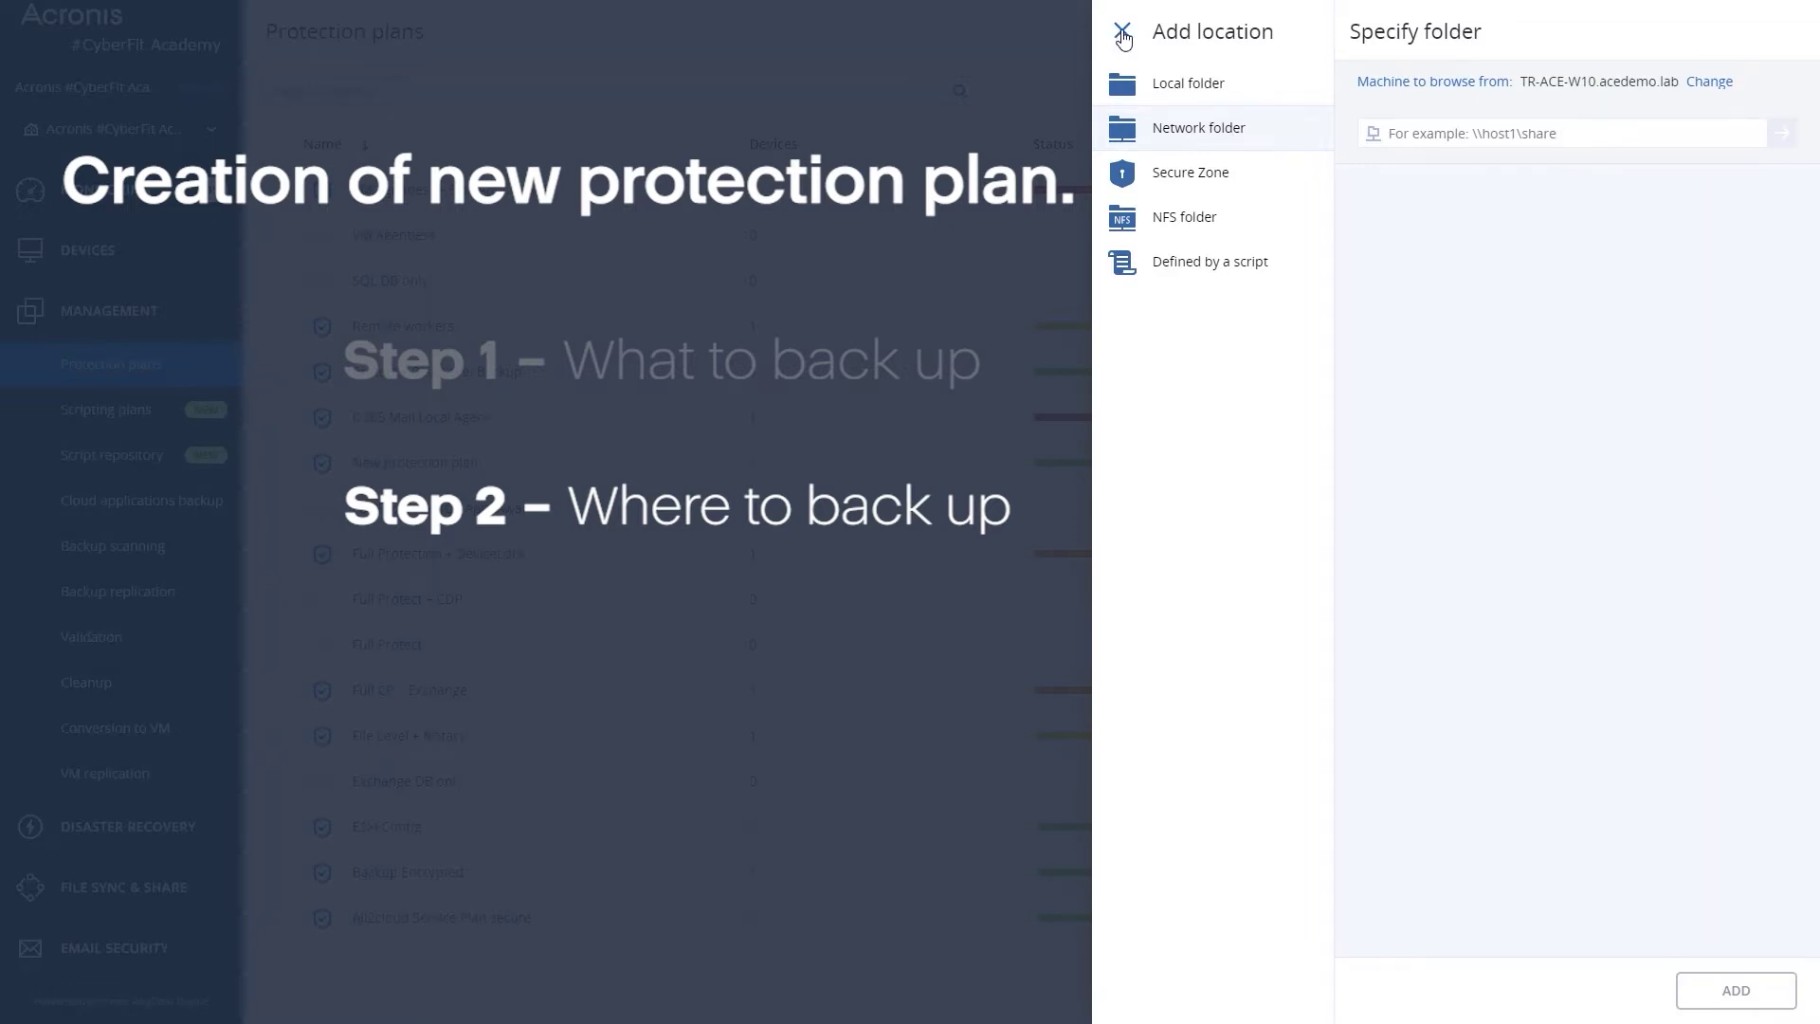
# Step: Add the \\storage\backups network share, skip its credentials, and keep Cloud storage as destination
pyautogui.click(1431, 133)
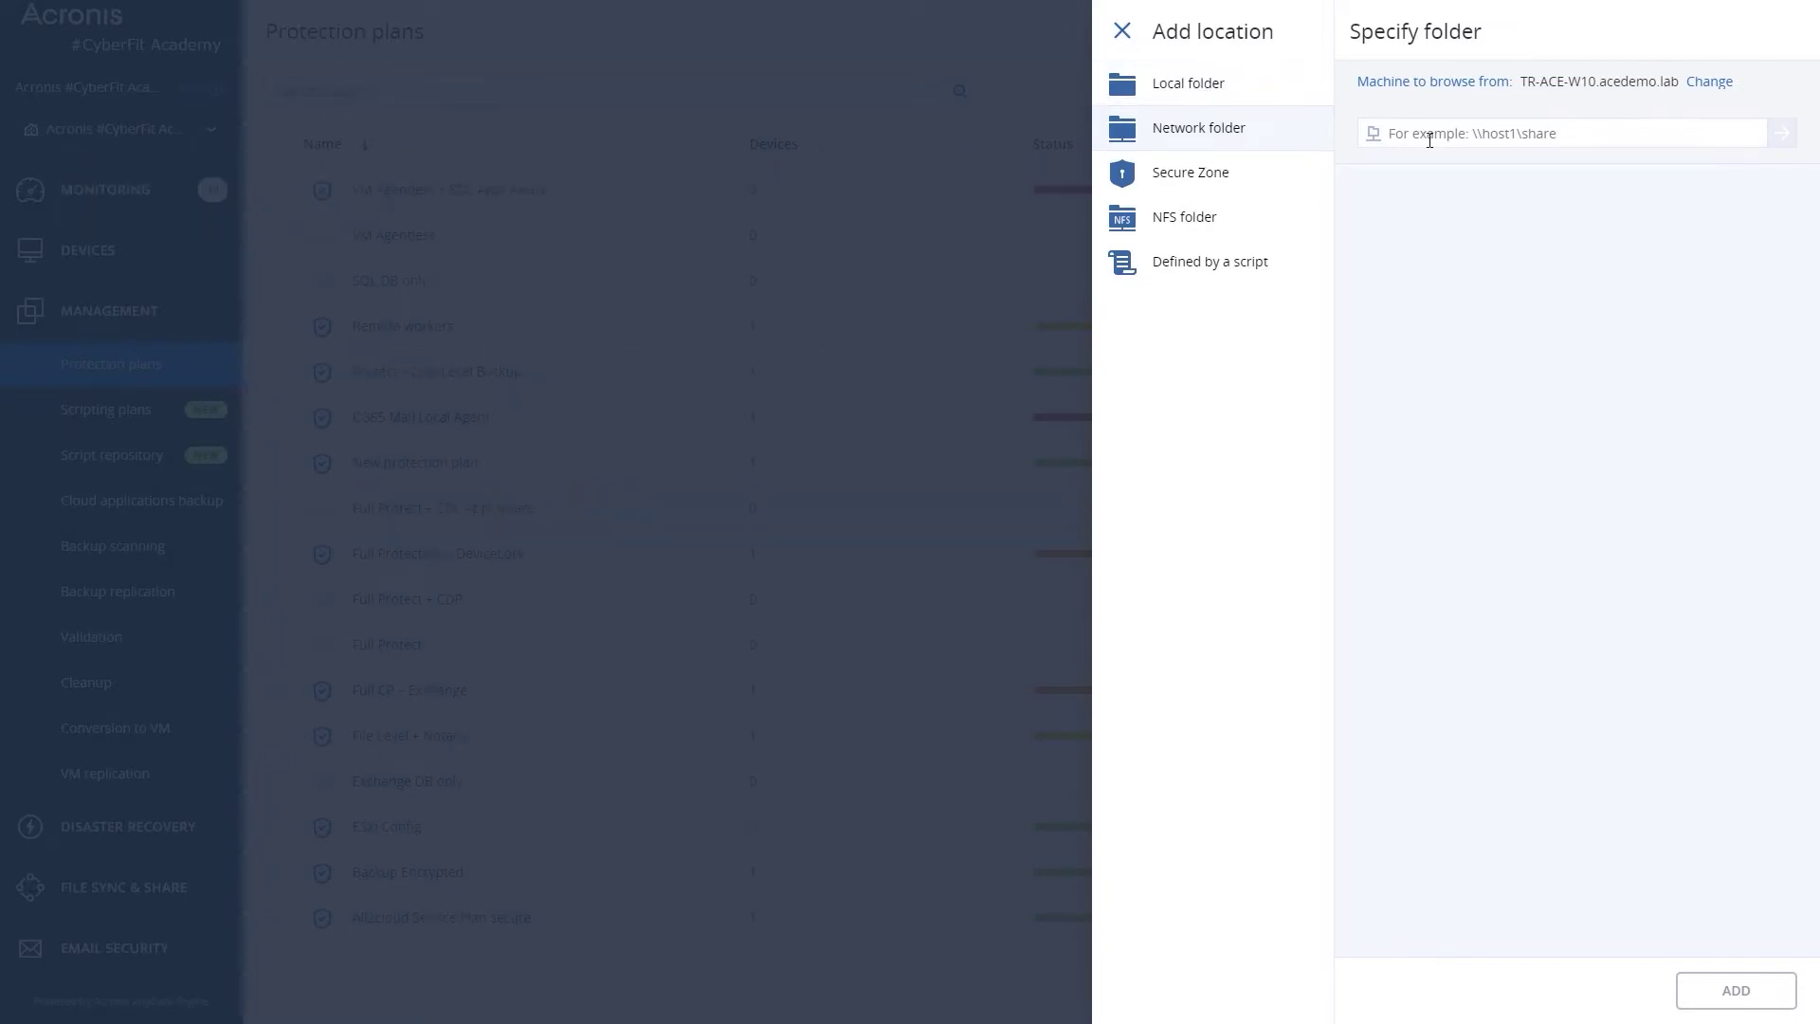
pyautogui.write('\\storage\\\x08ackups')
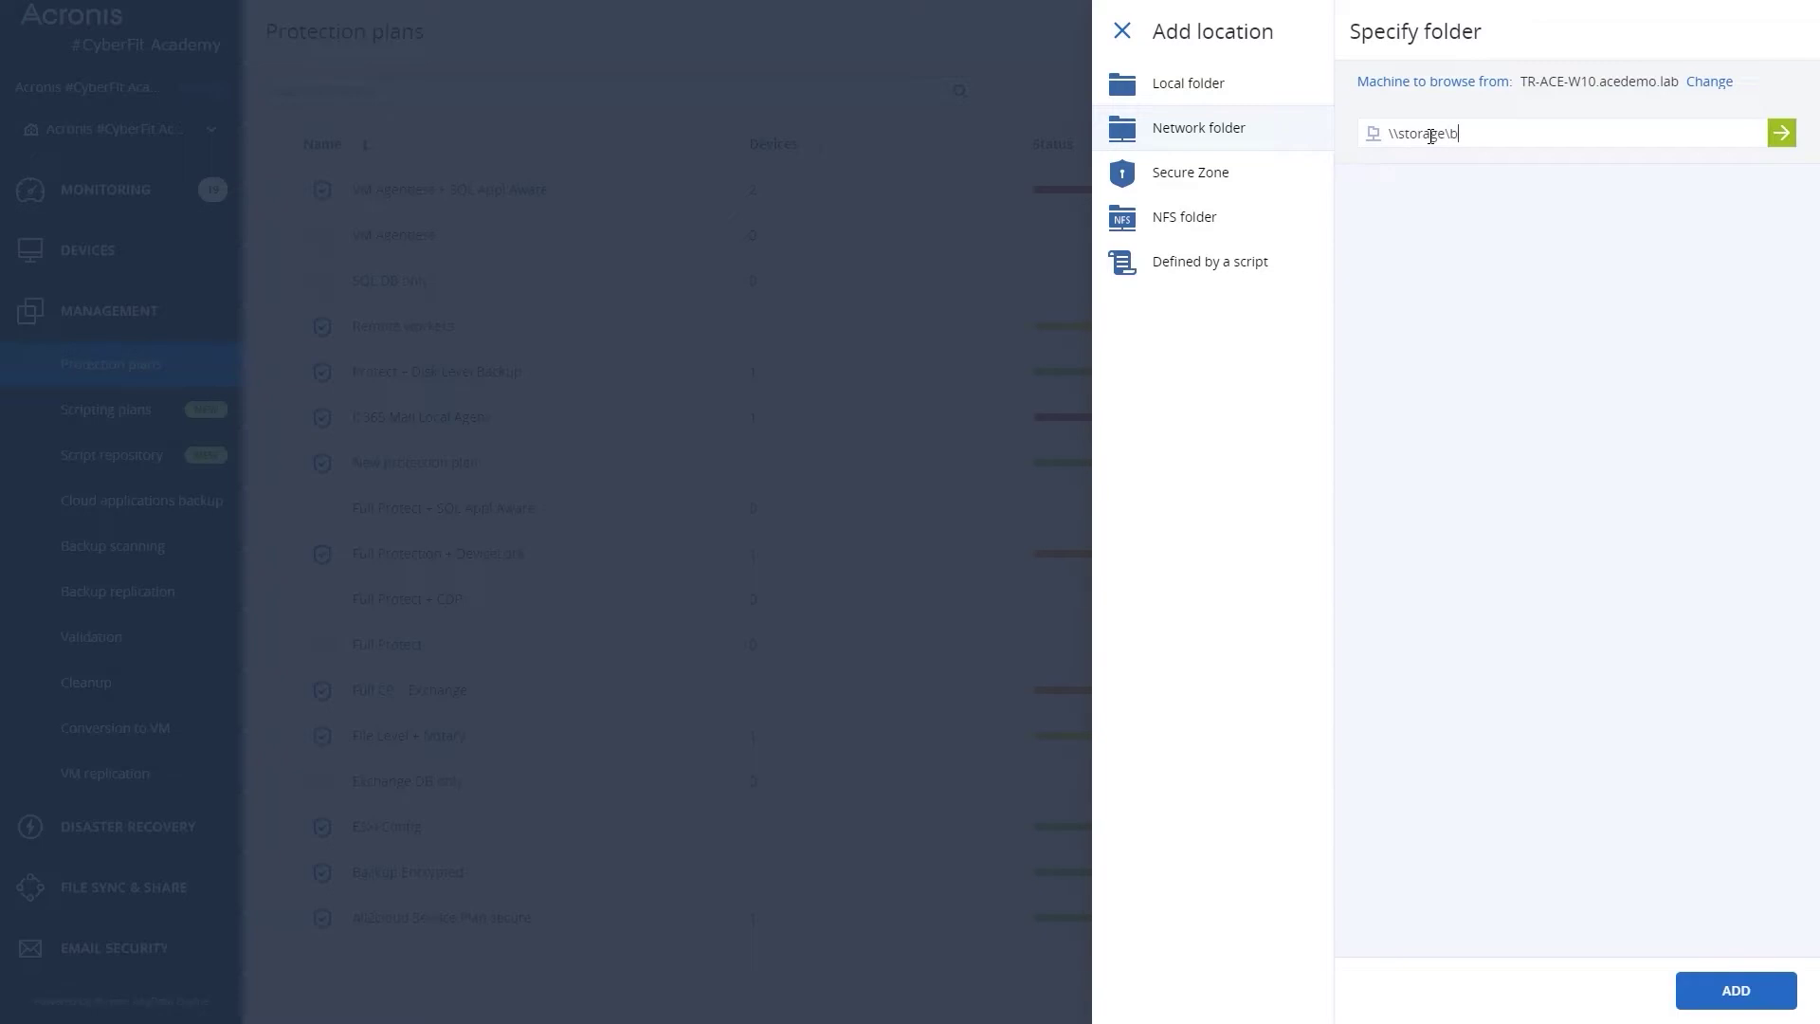
pyautogui.click(1735, 991)
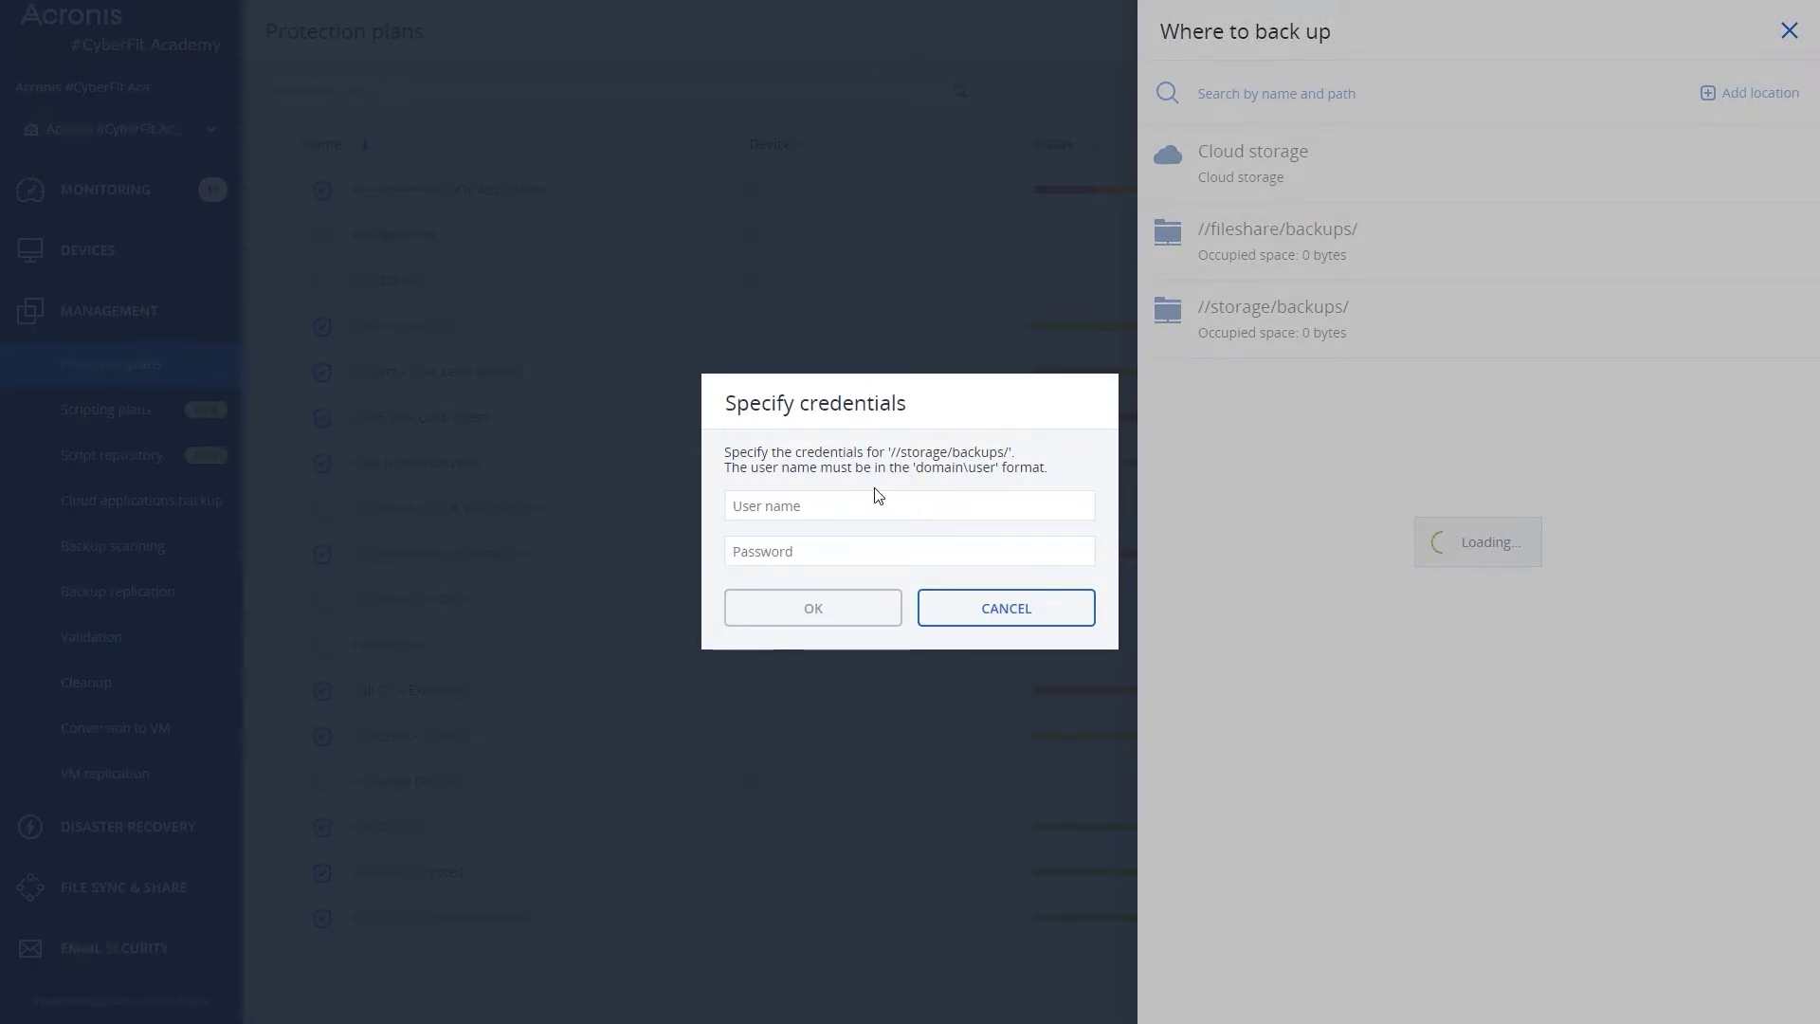
pyautogui.click(1028, 614)
pyautogui.click(1287, 169)
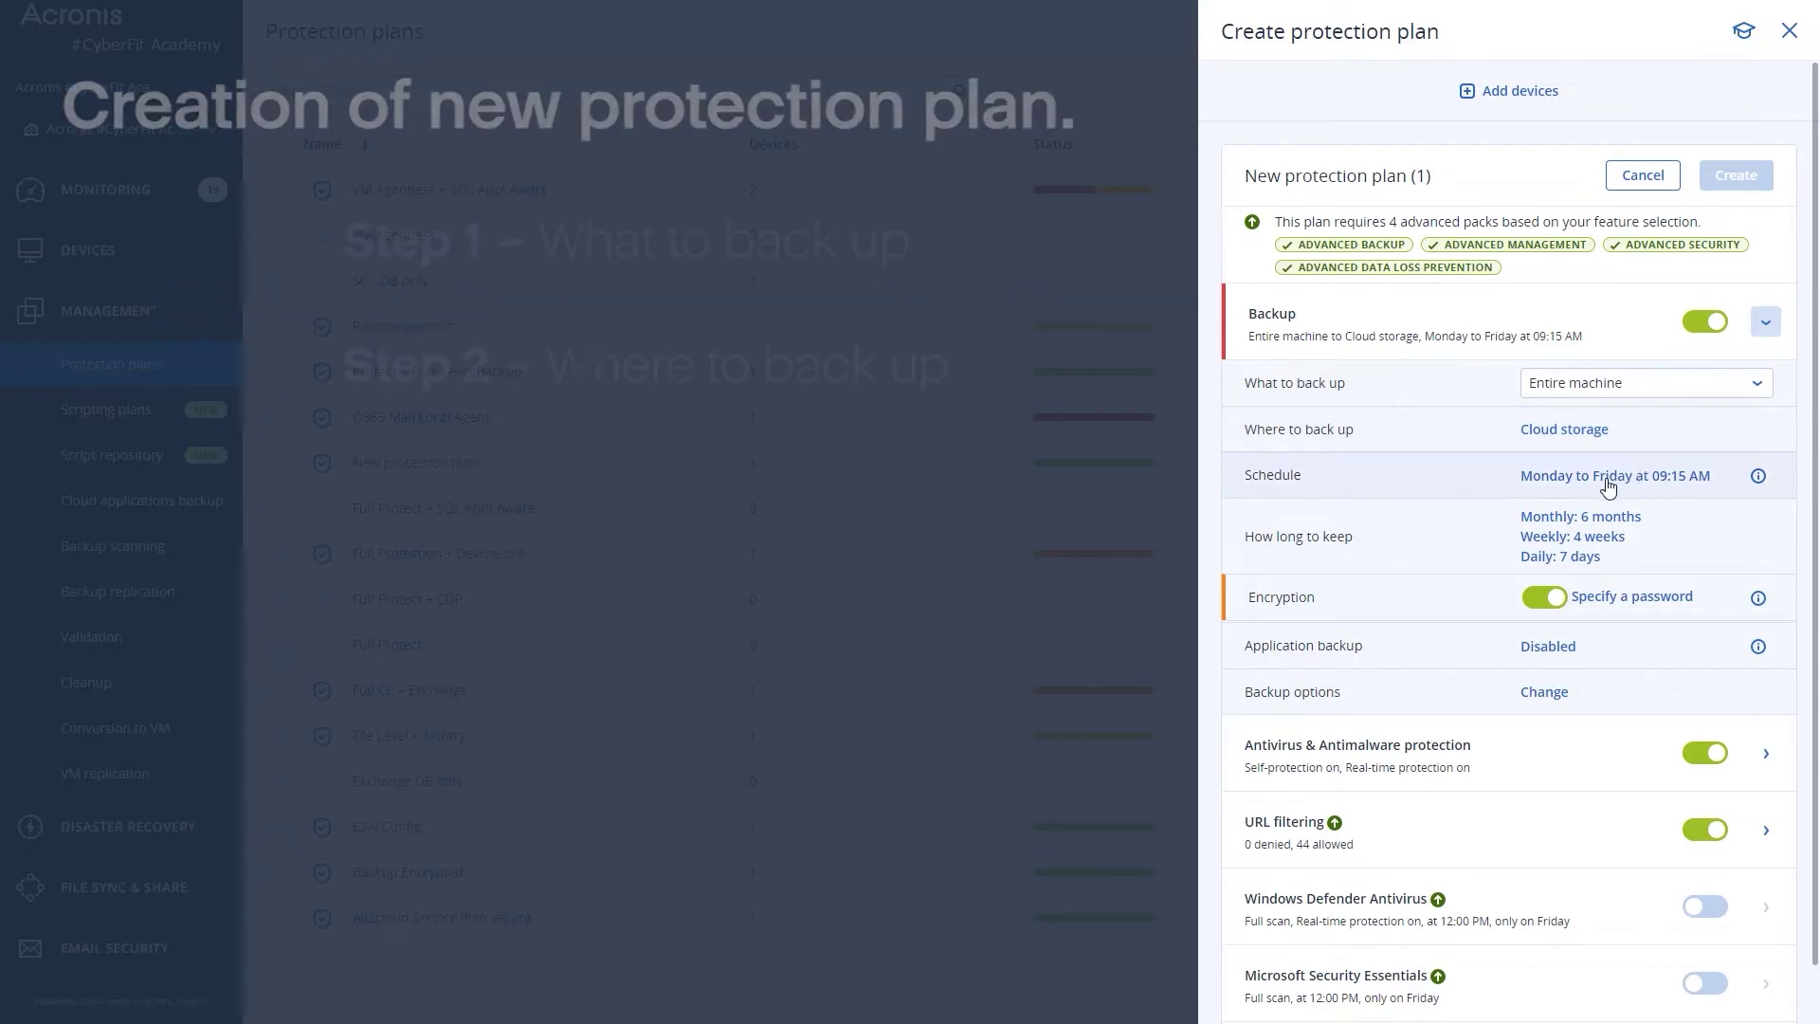
# Step: Set the backup scheme to GFS: monthly full, weekly differential, daily incremental
pyautogui.click(1609, 481)
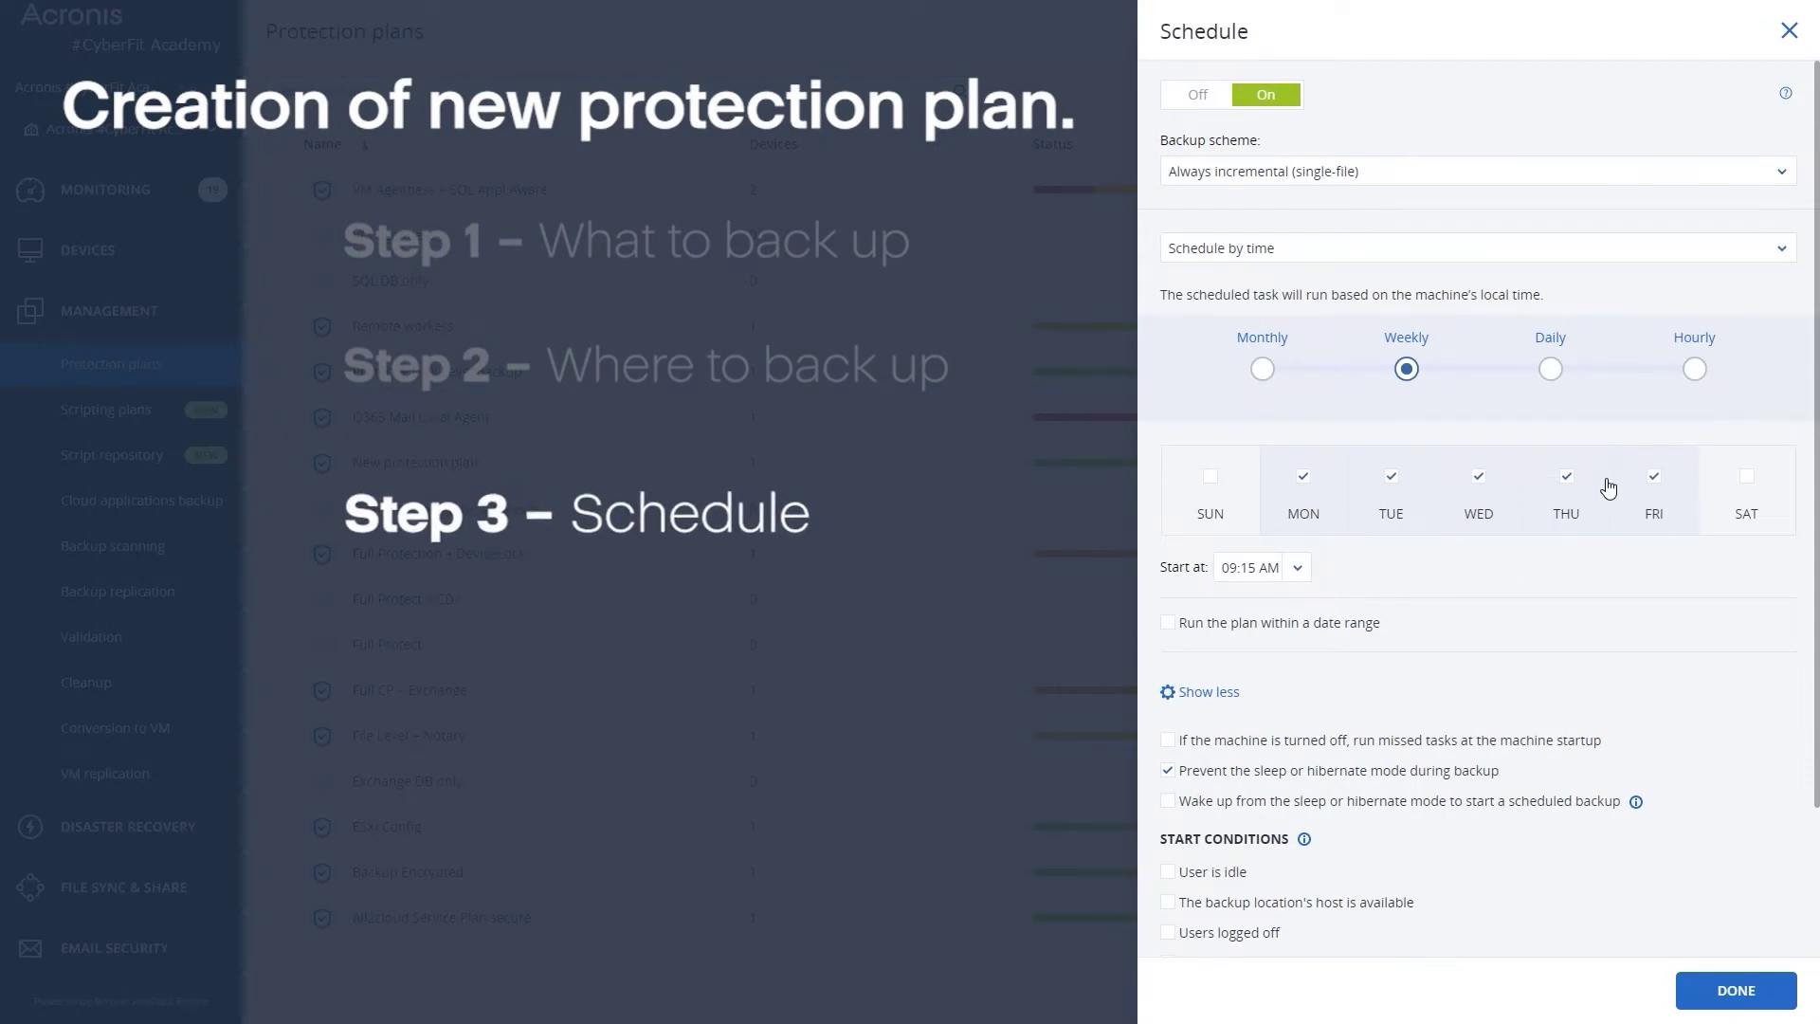
pyautogui.click(1388, 181)
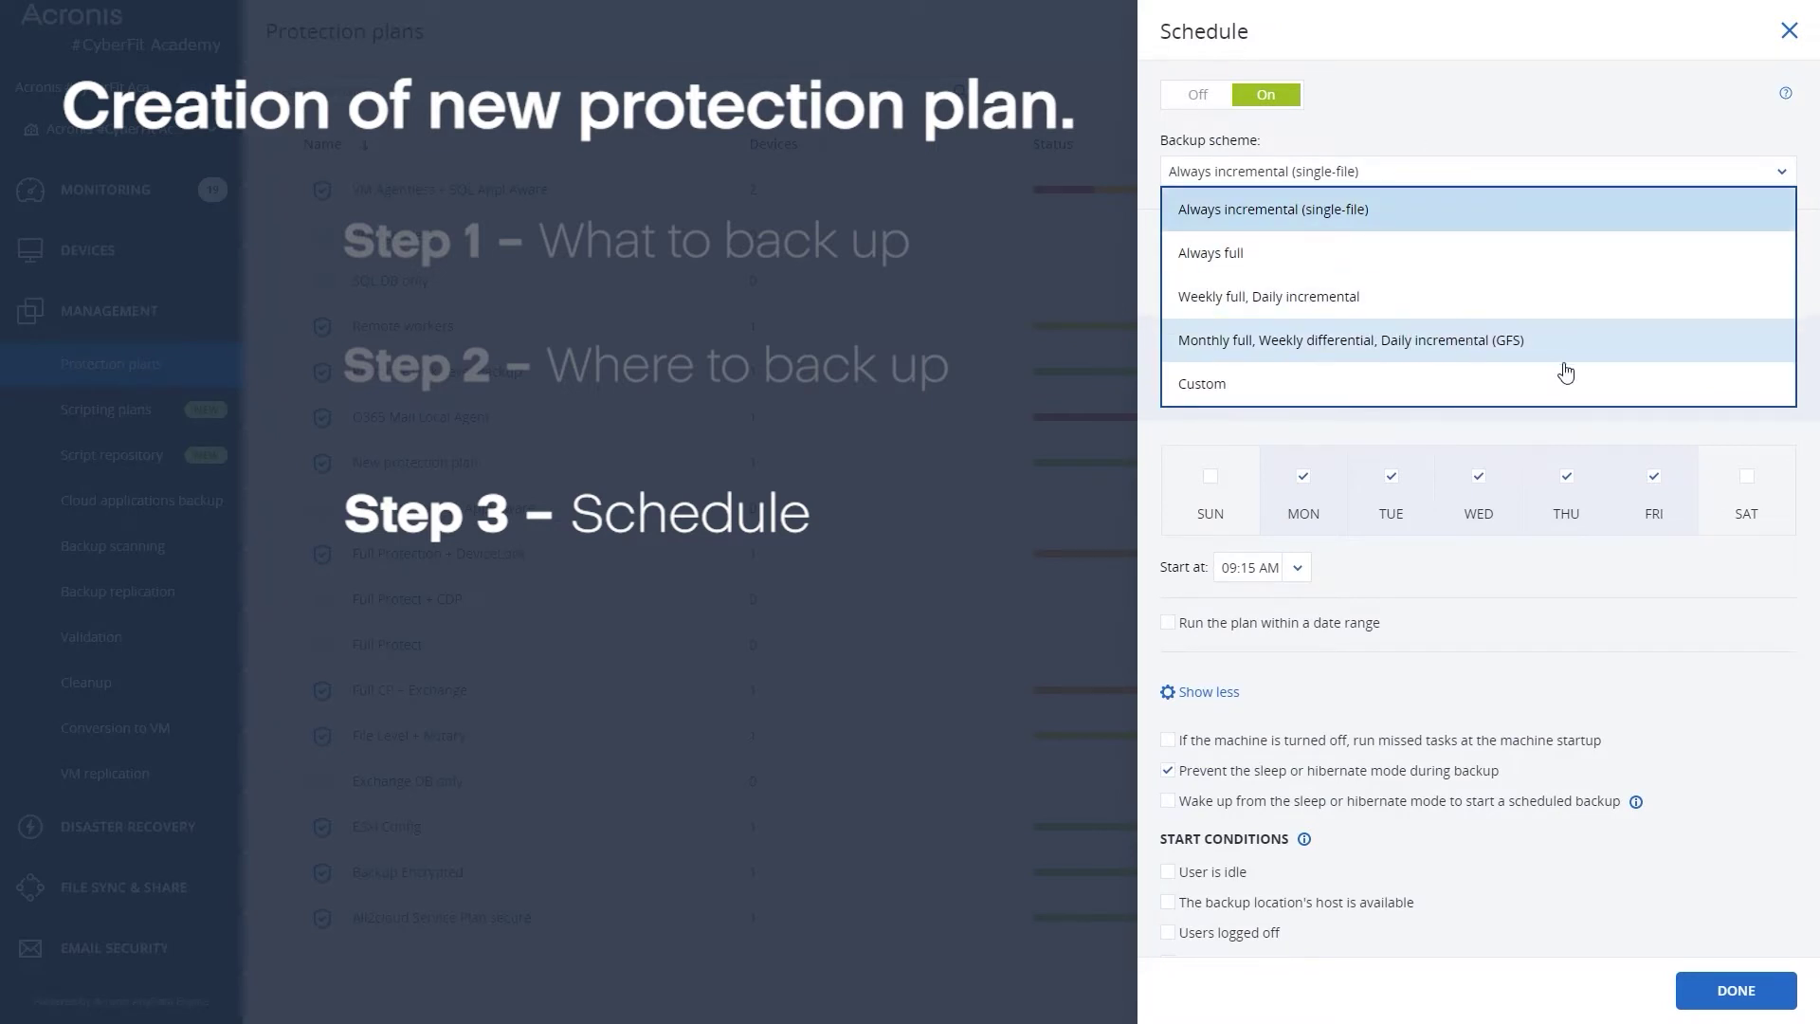
pyautogui.click(1528, 341)
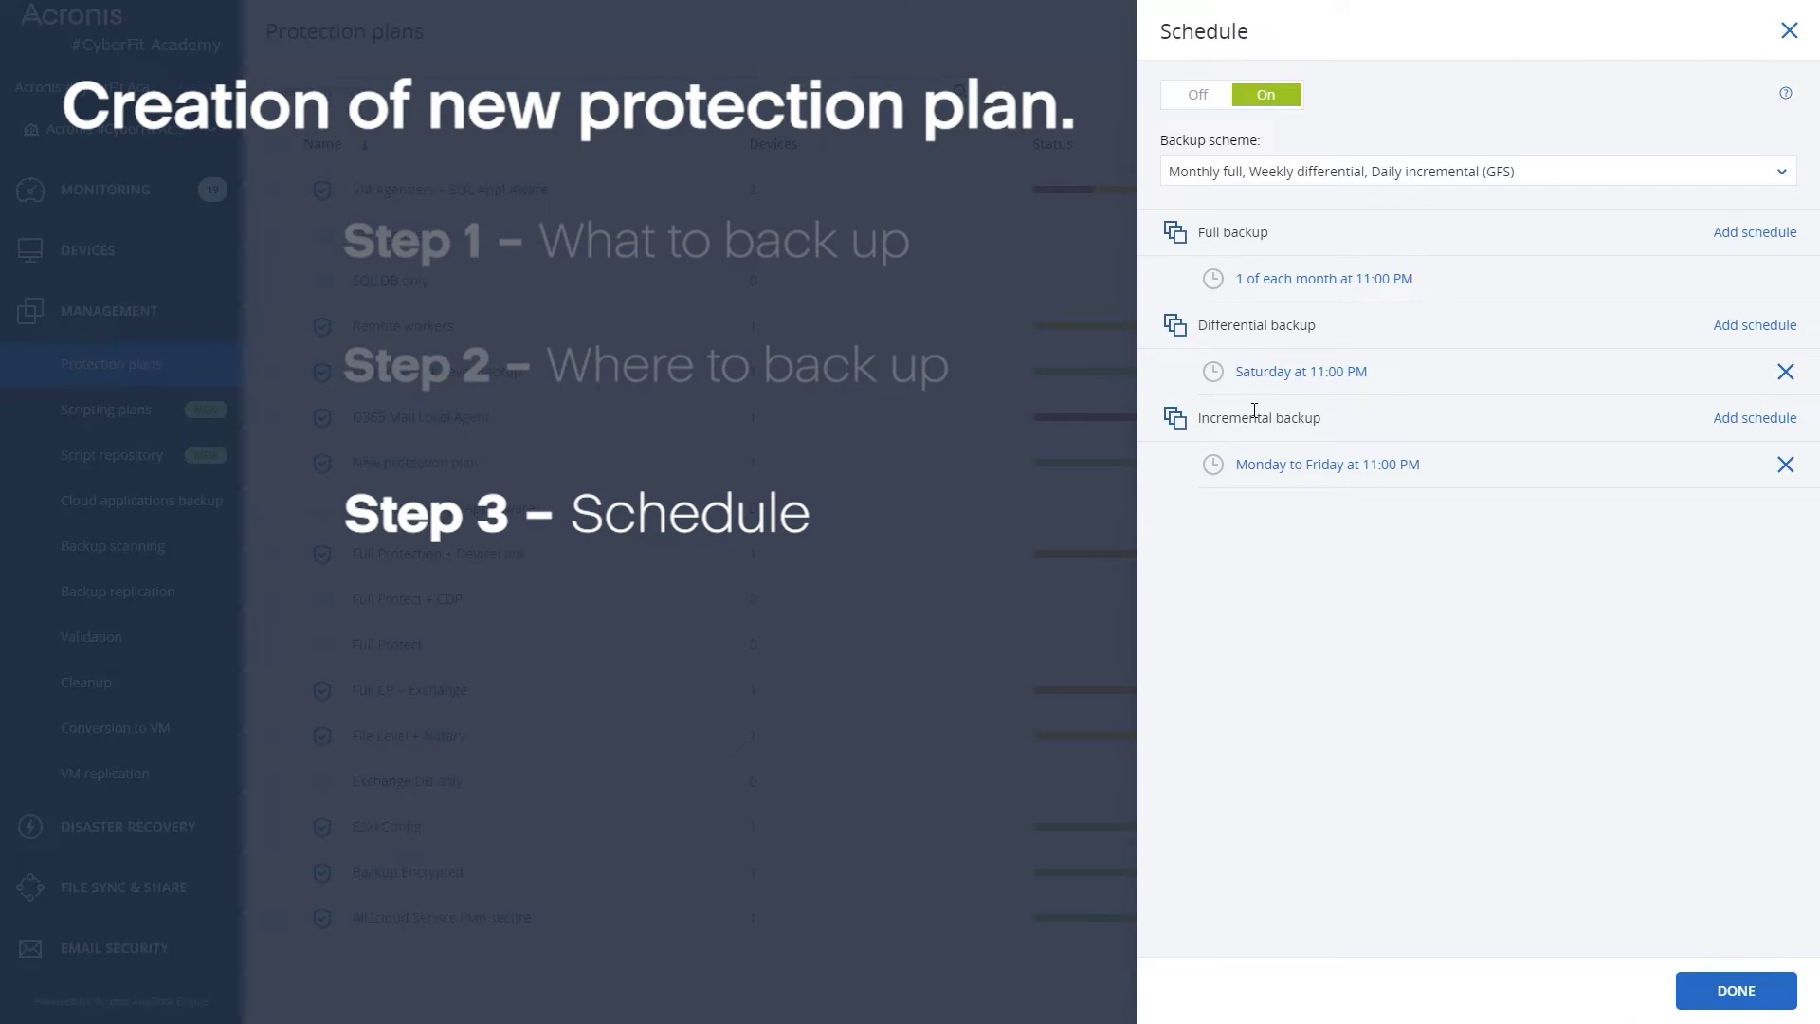
pyautogui.click(1316, 466)
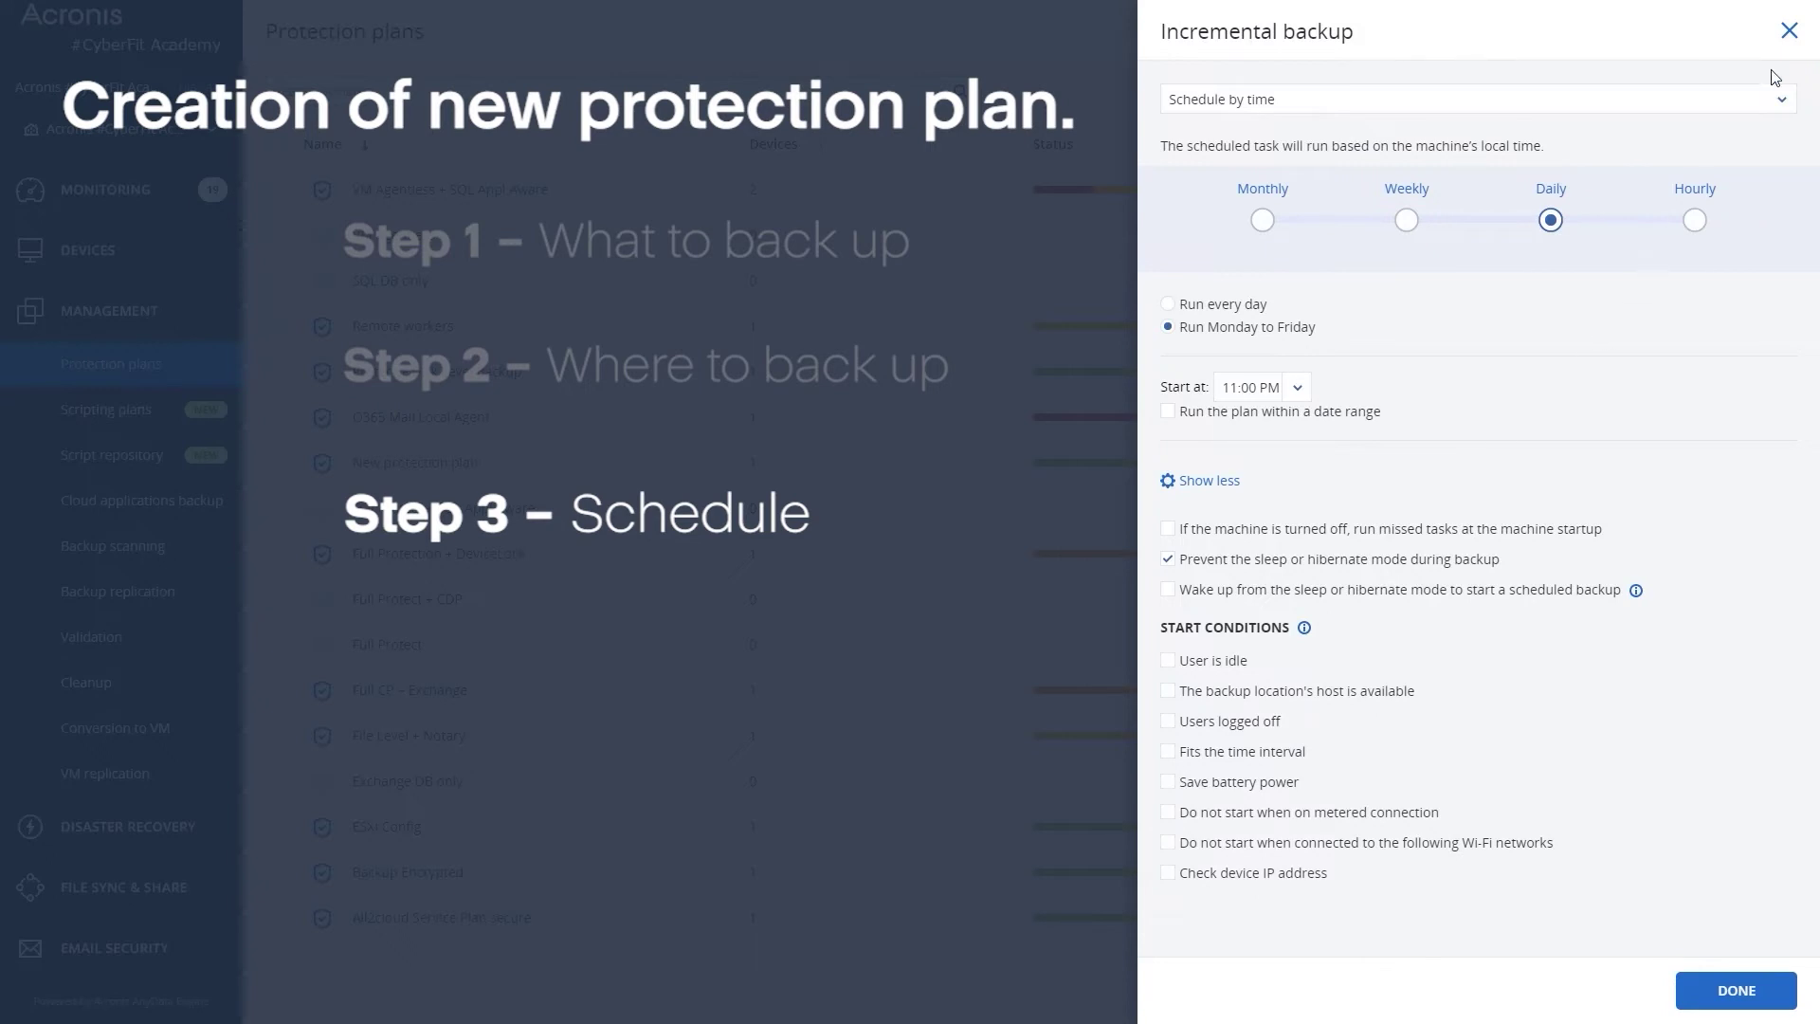
pyautogui.click(1789, 32)
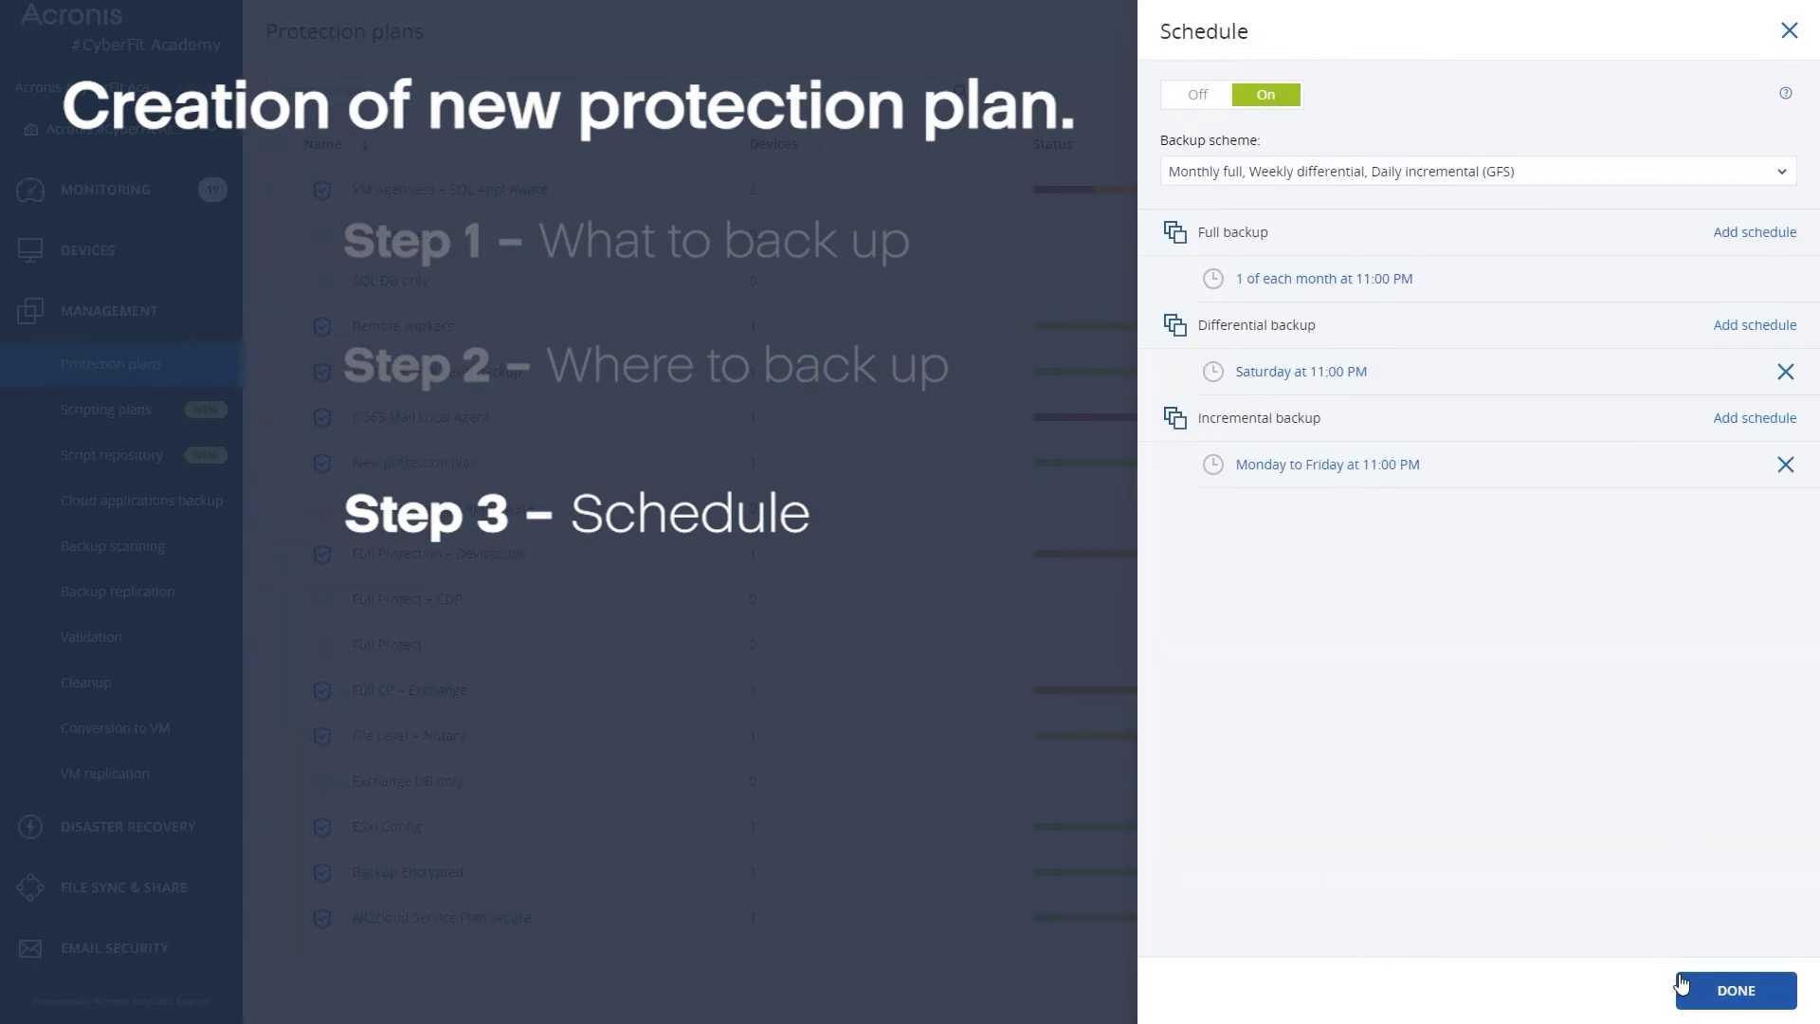
pyautogui.click(1727, 993)
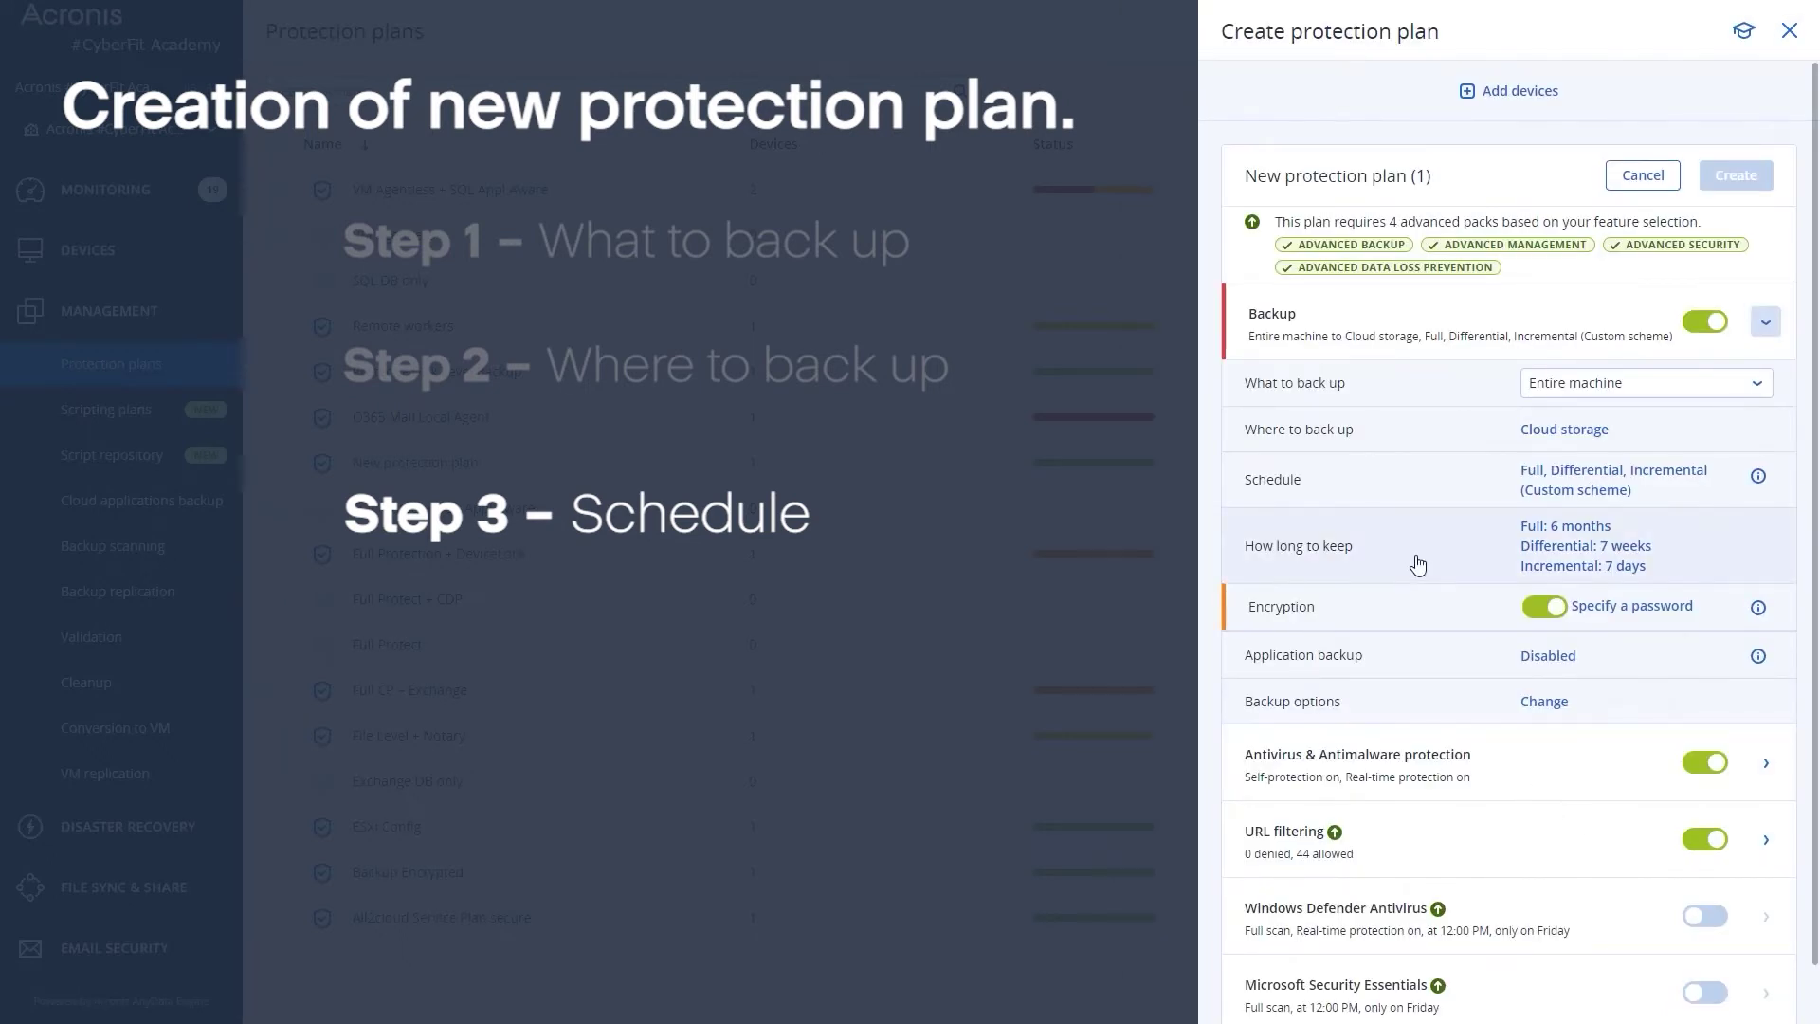
# Step: Set cleanup by backup age, keeping full, differential and incremental backups 6 months each
pyautogui.scroll(-2, 1412, 531)
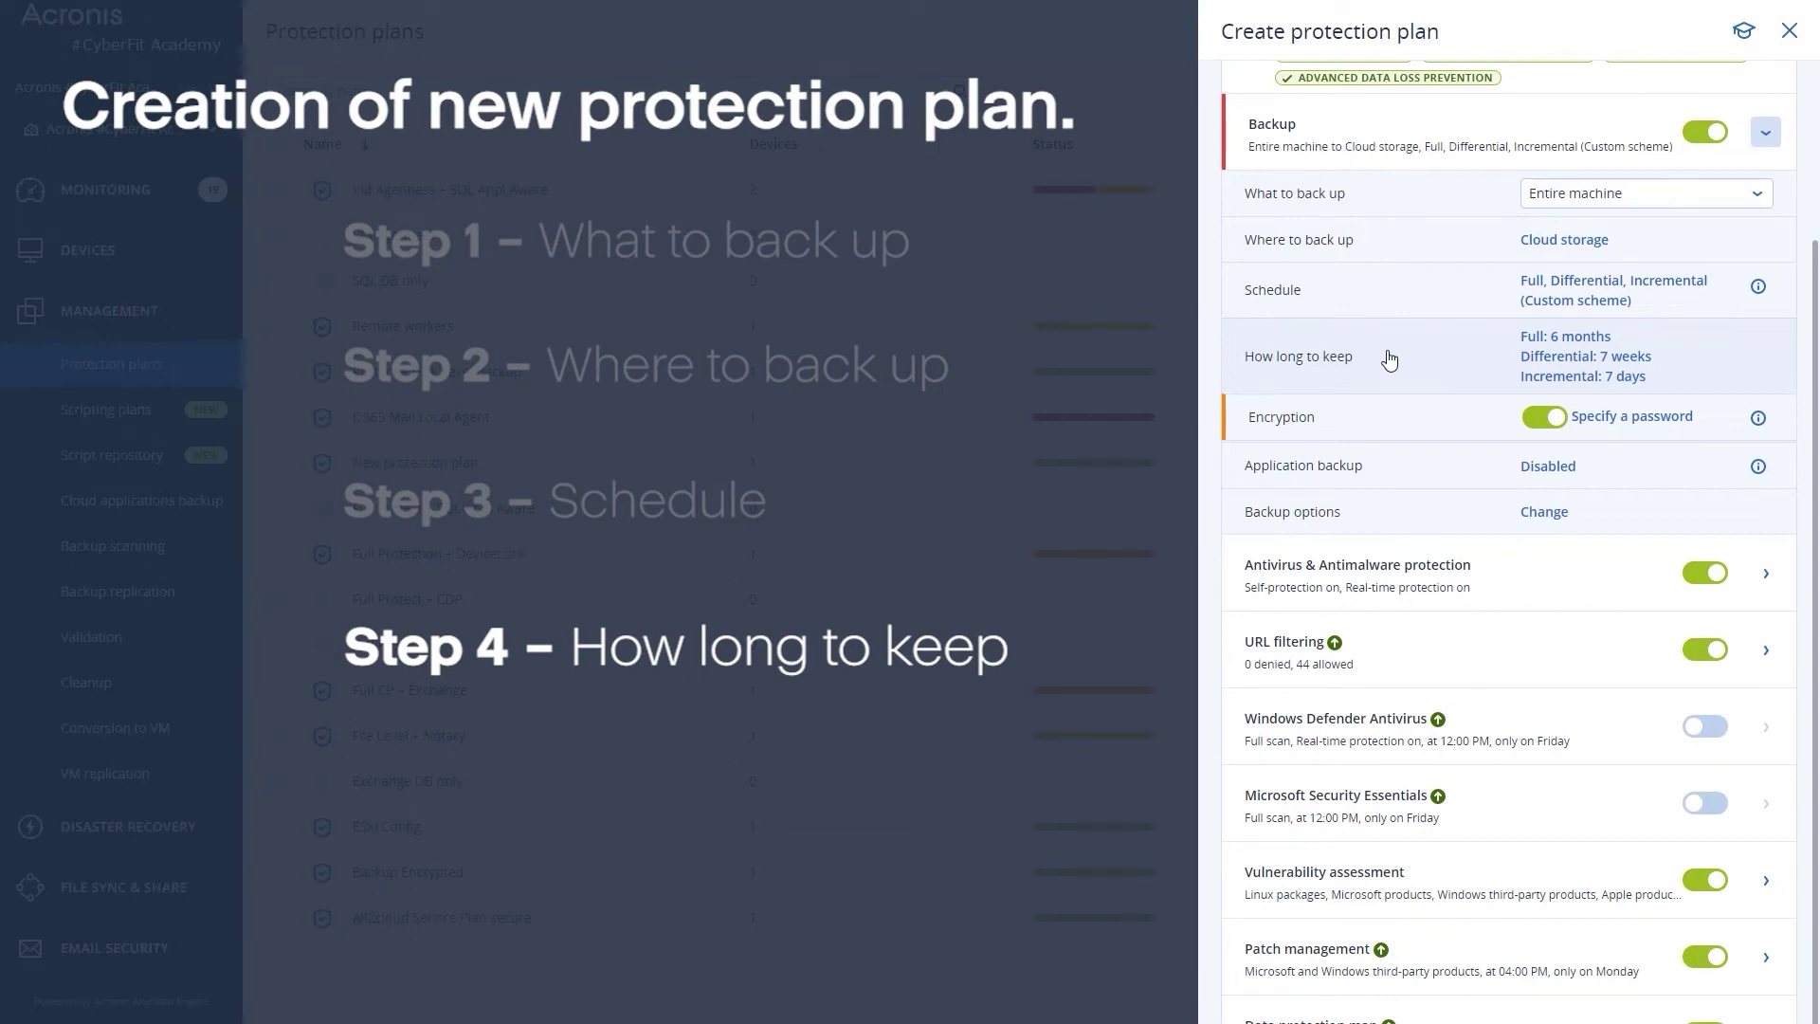
pyautogui.click(1389, 358)
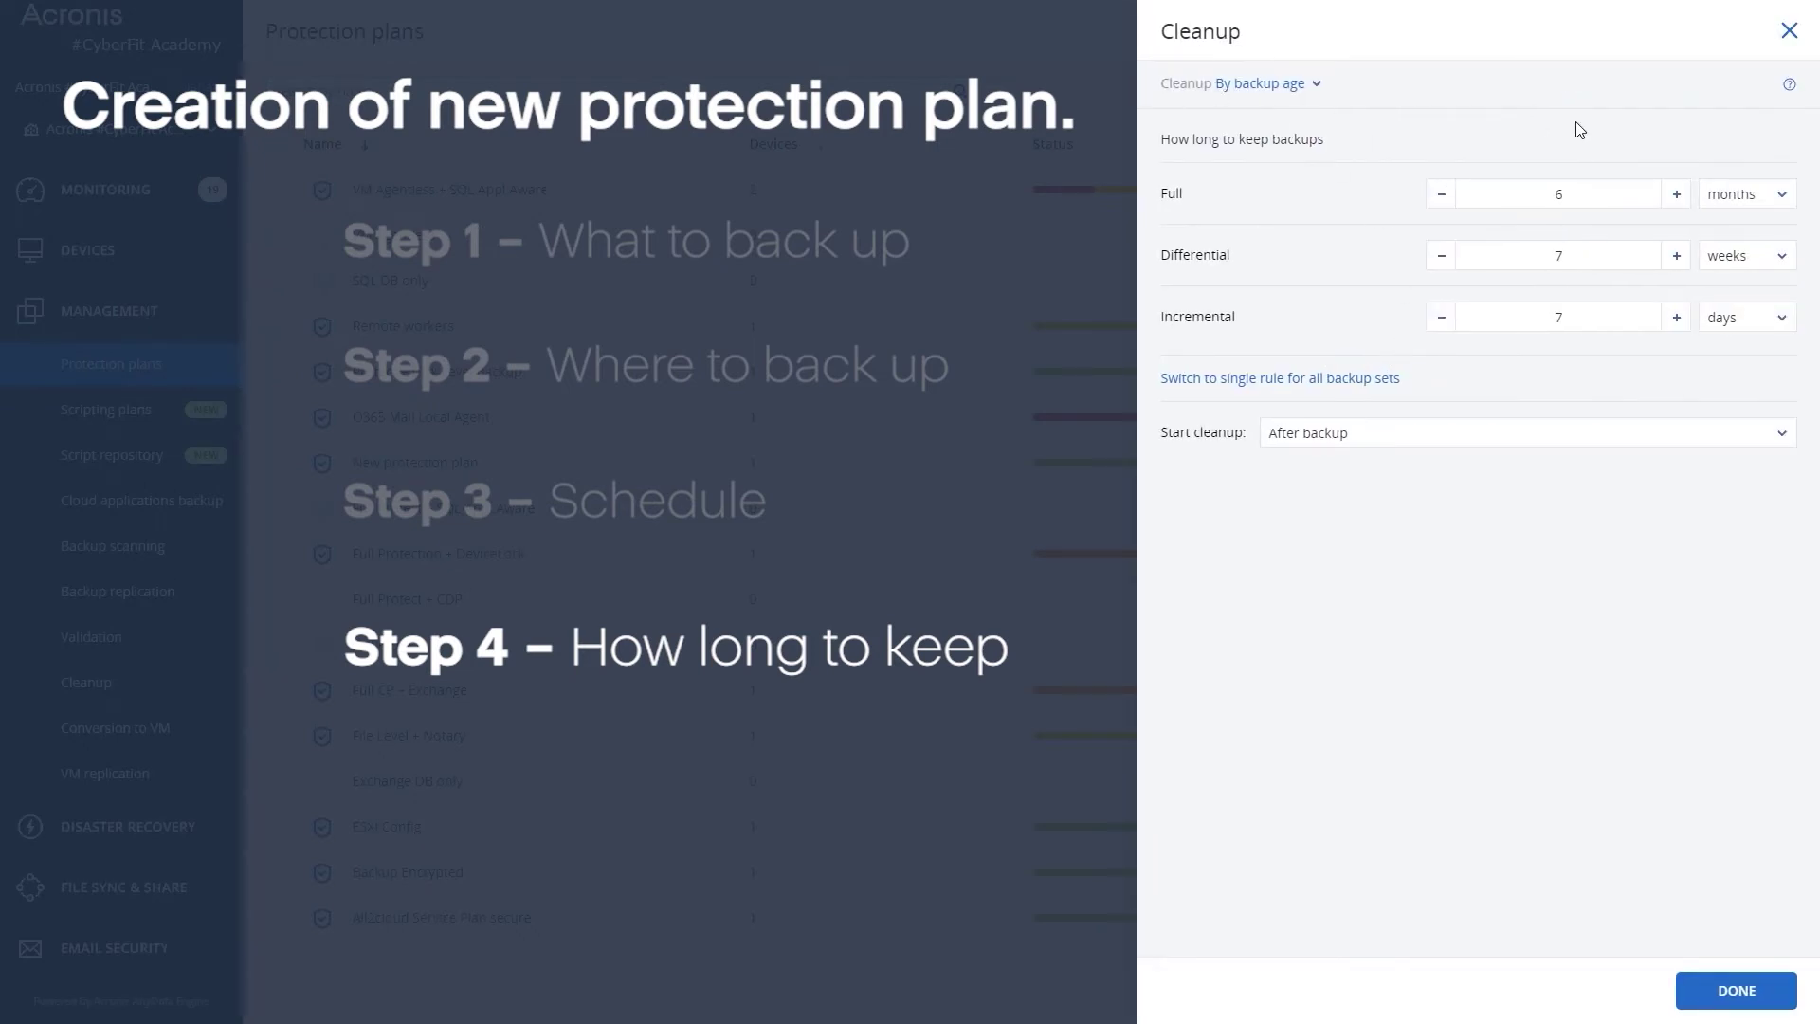
pyautogui.click(1273, 87)
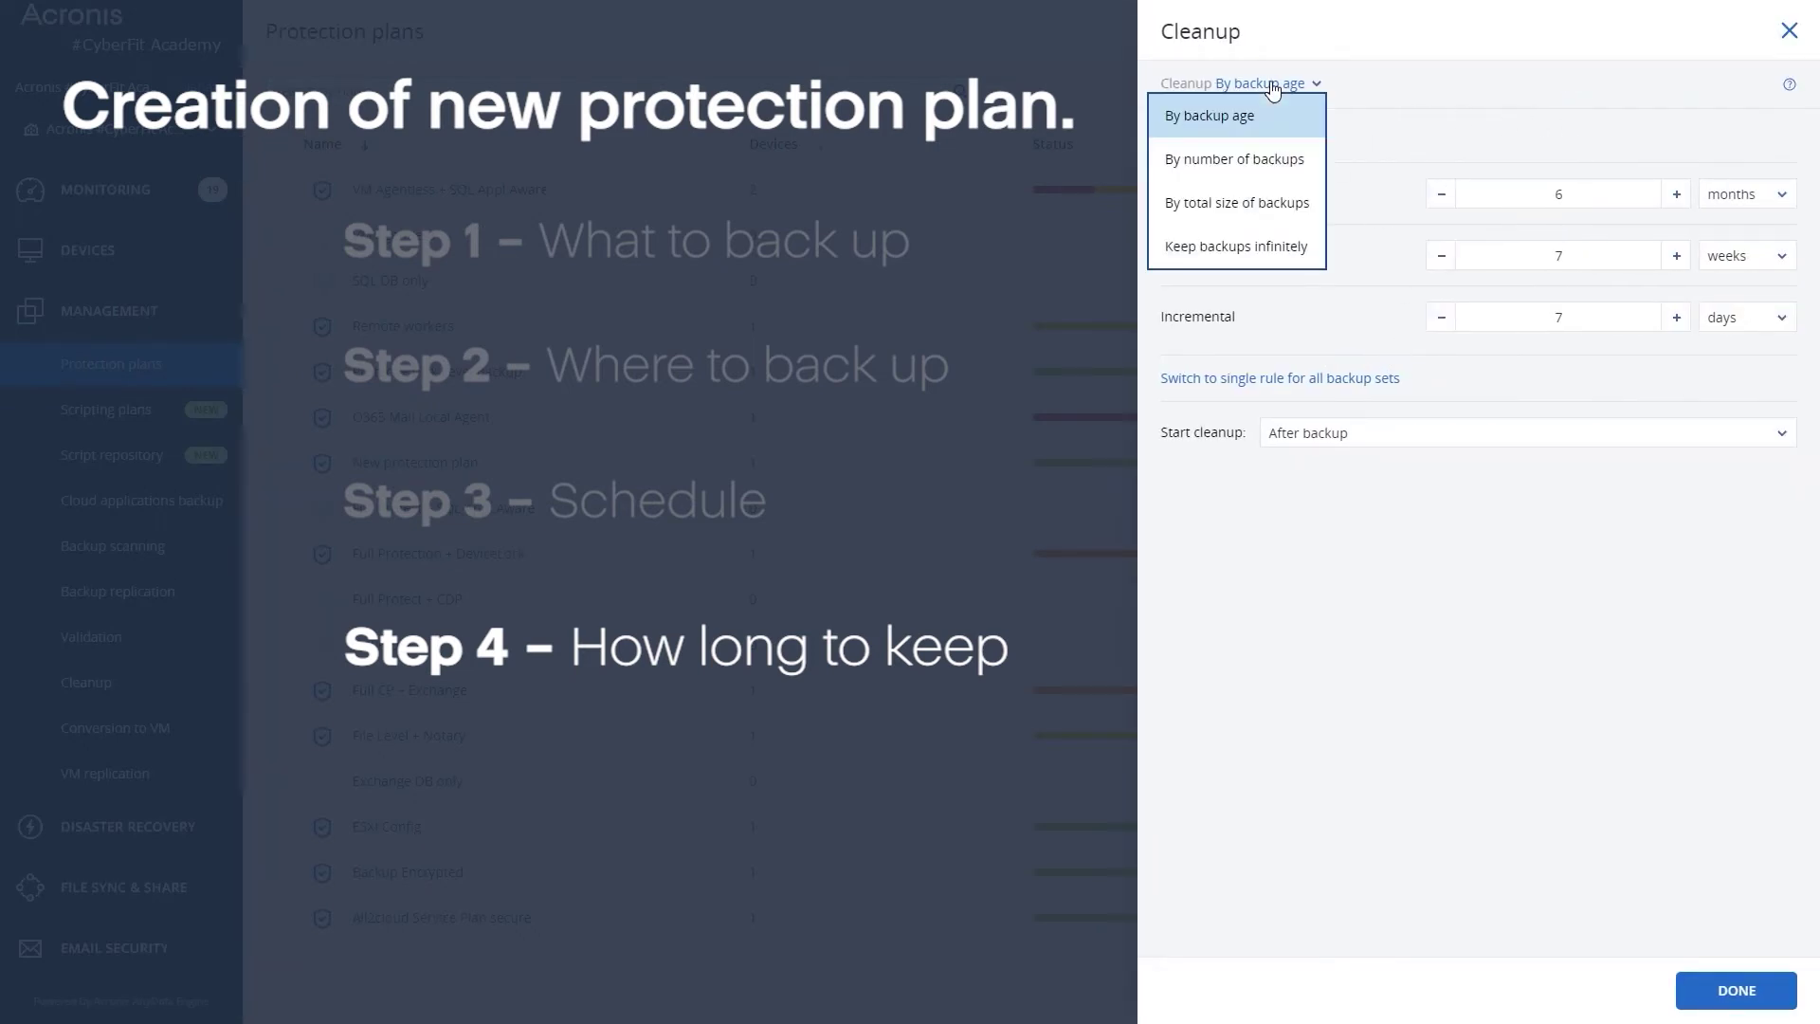
pyautogui.click(1236, 161)
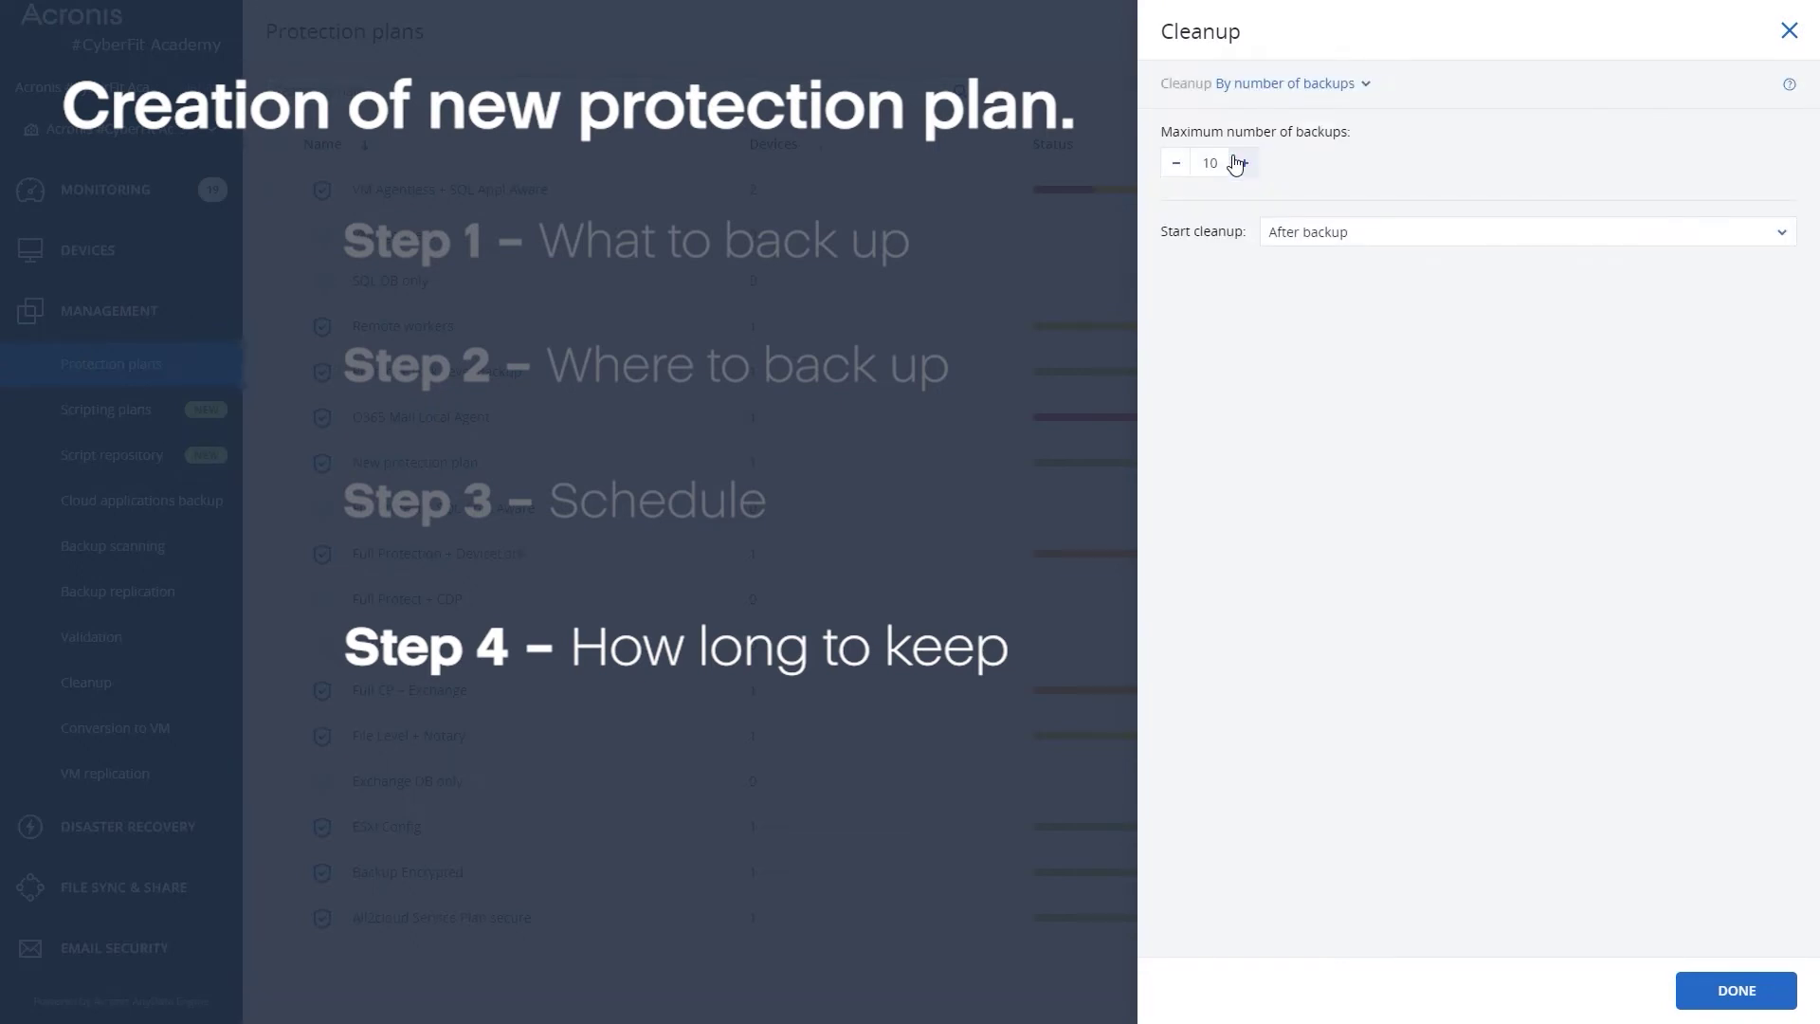
pyautogui.click(1294, 88)
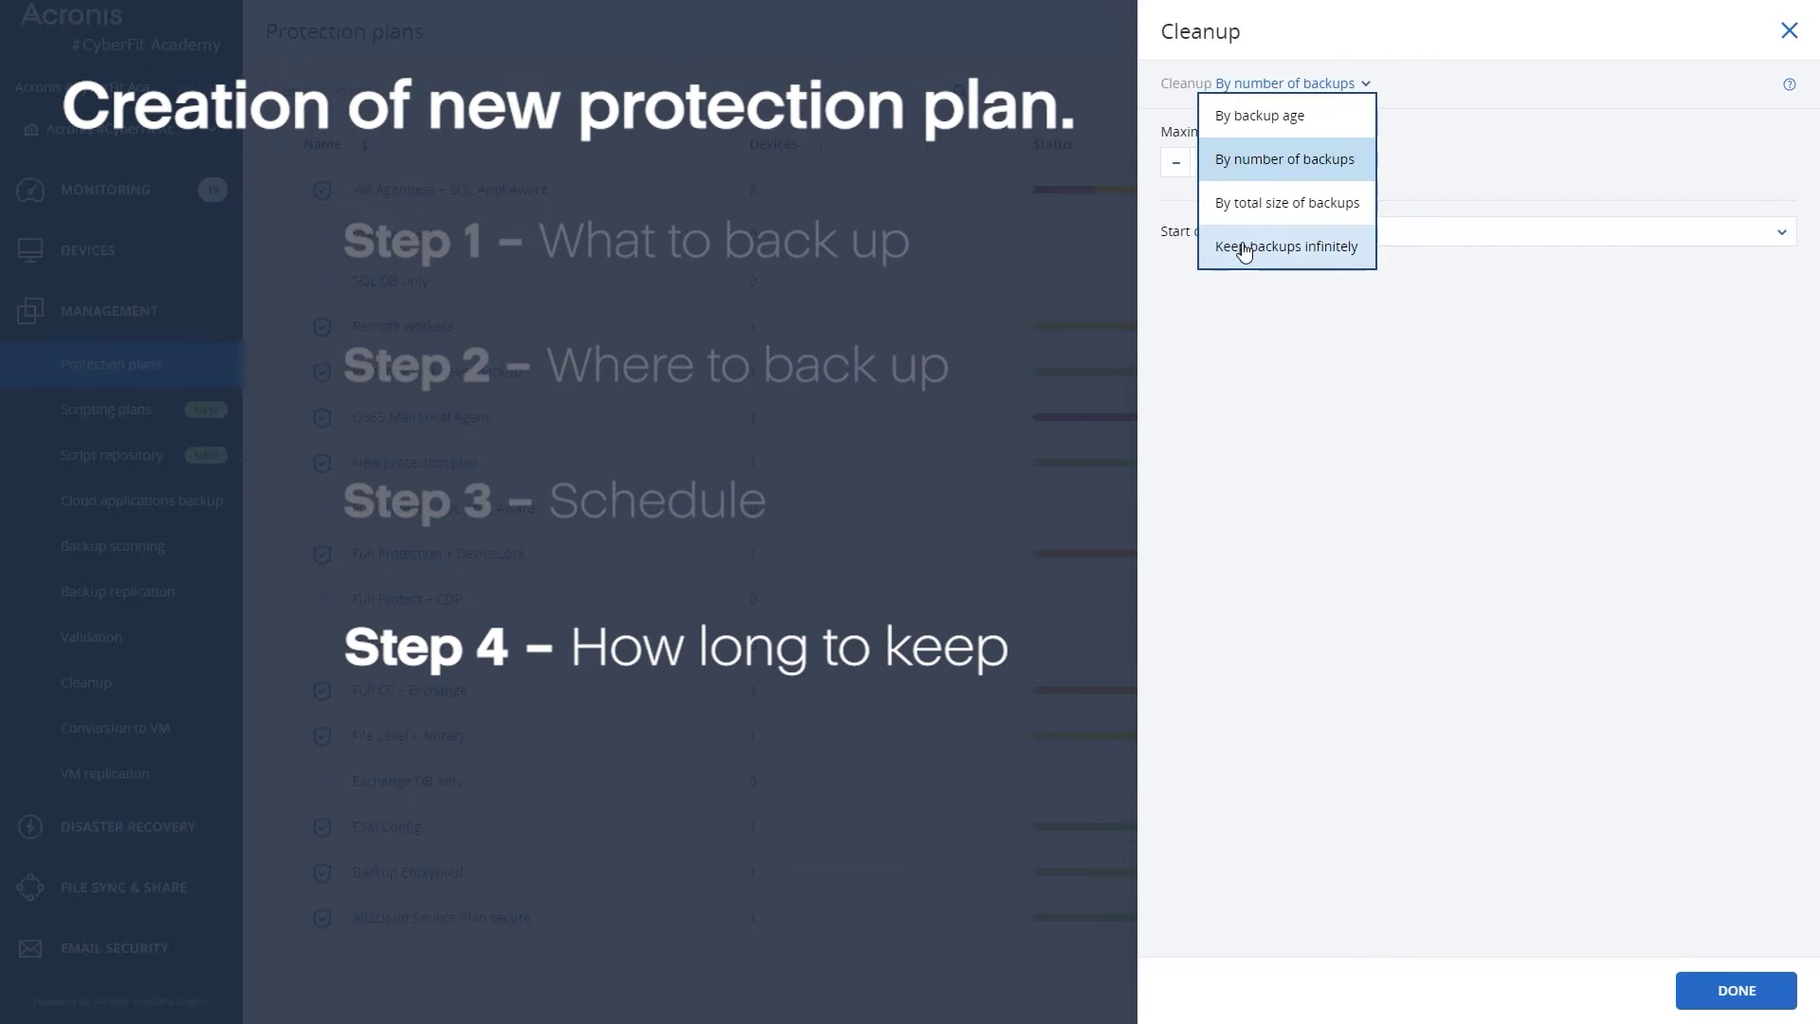
pyautogui.click(1255, 203)
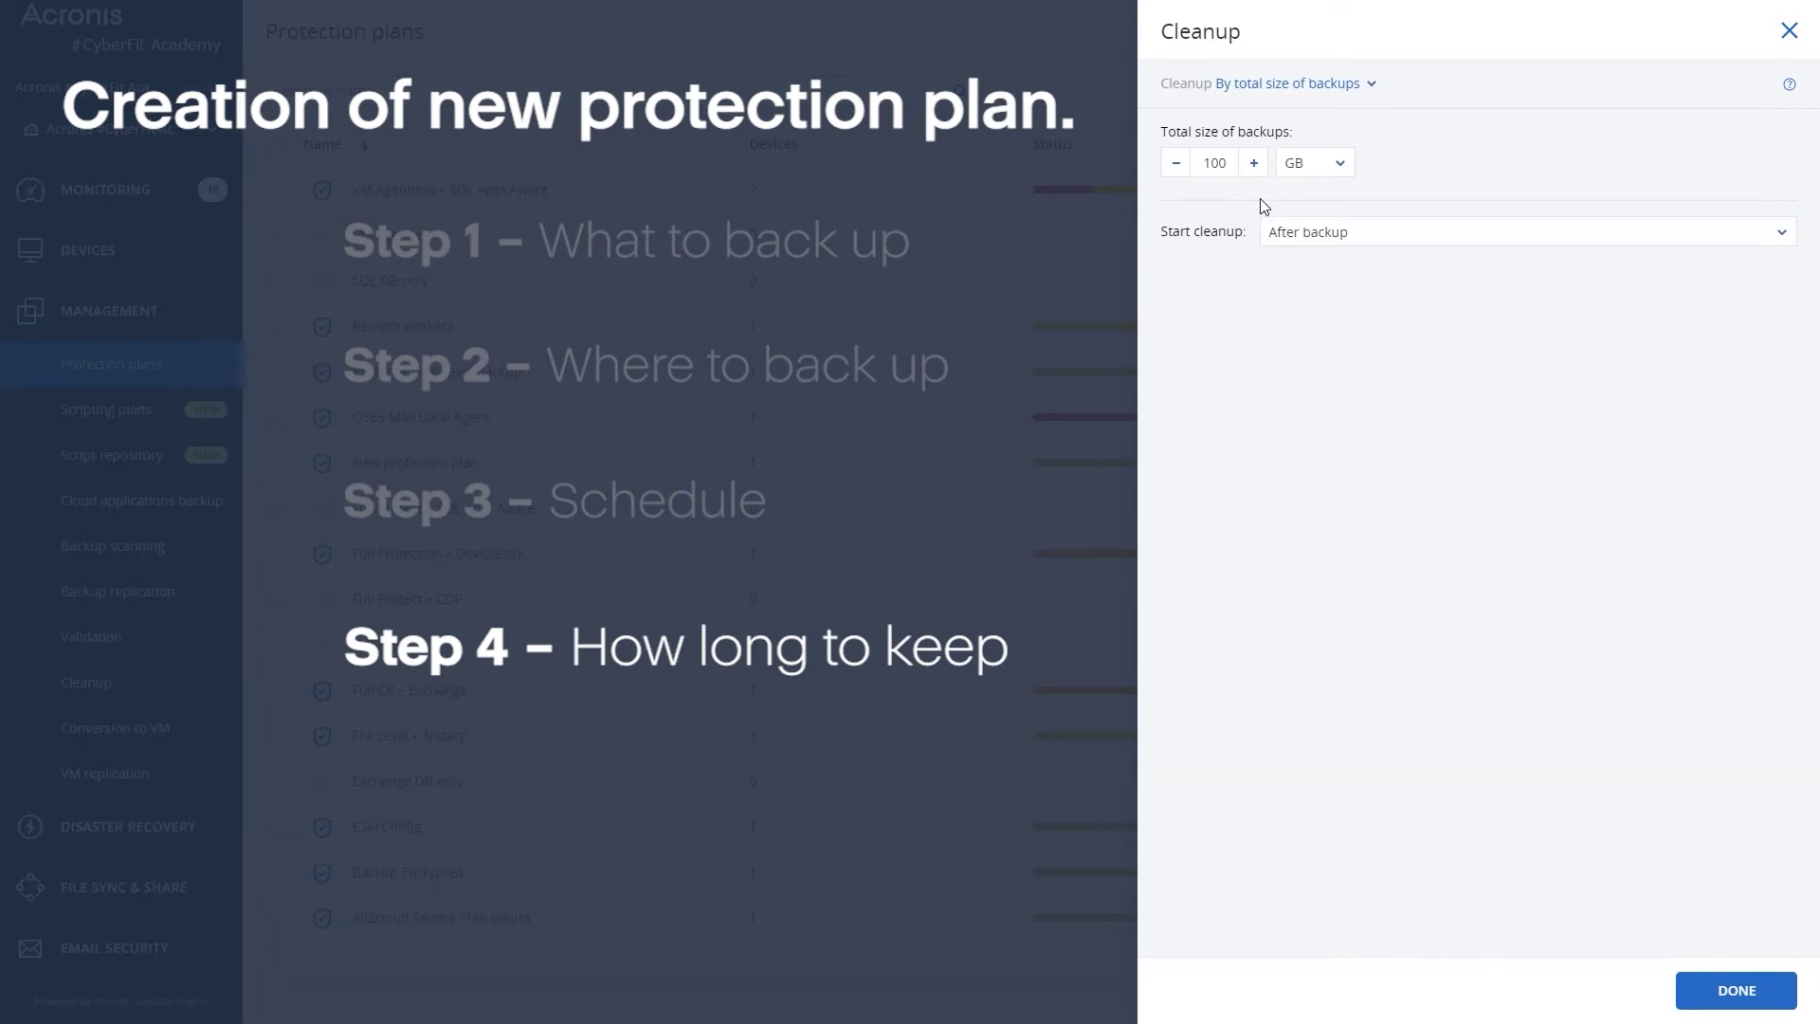
pyautogui.click(1272, 85)
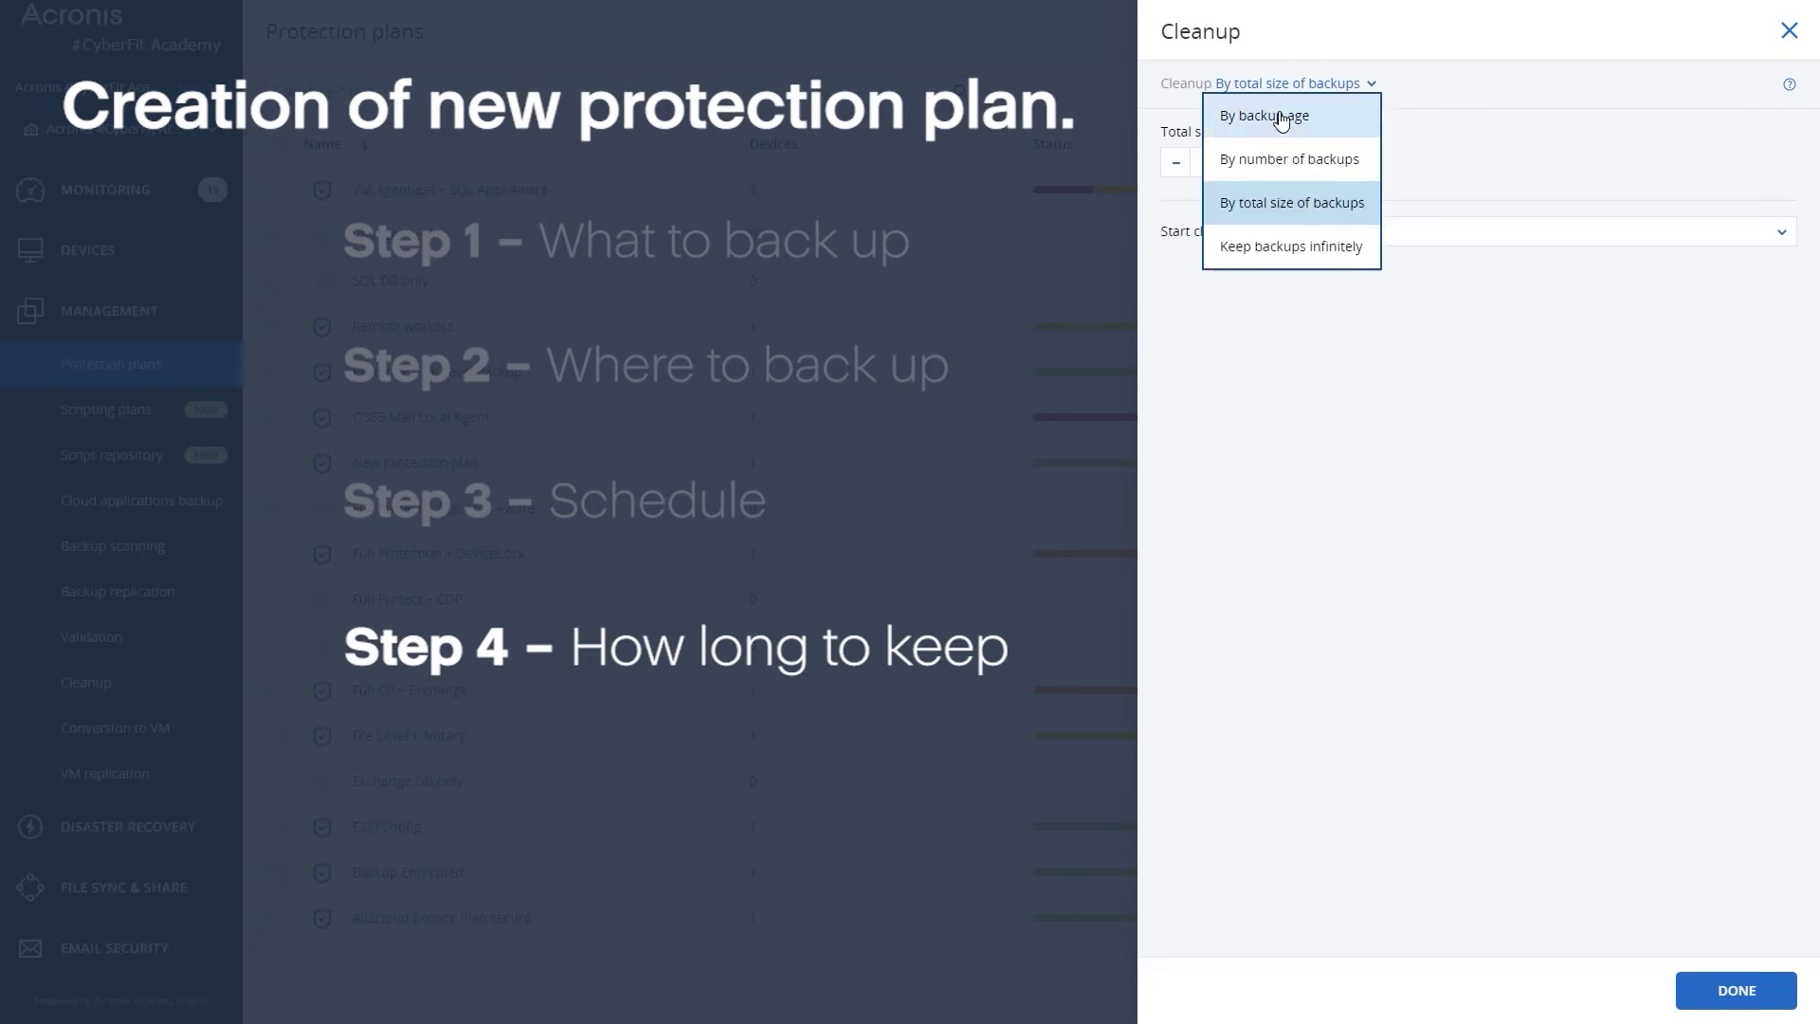
pyautogui.click(1272, 115)
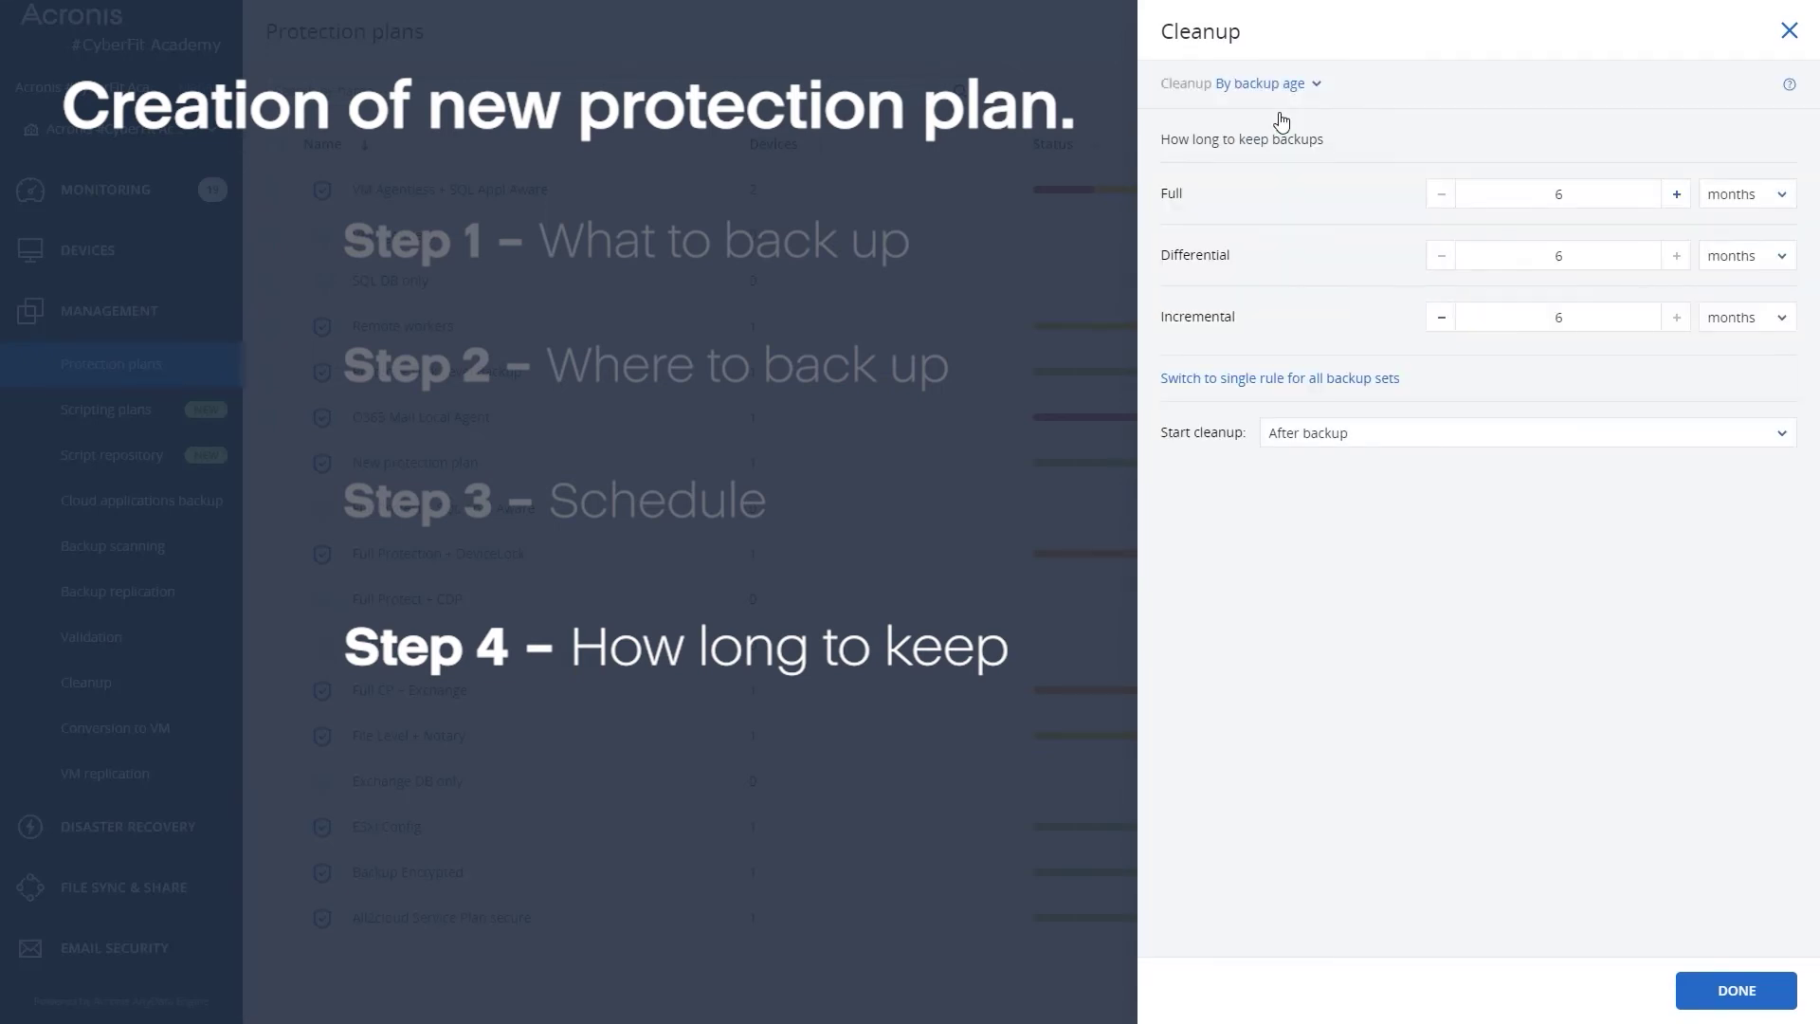
pyautogui.click(1688, 989)
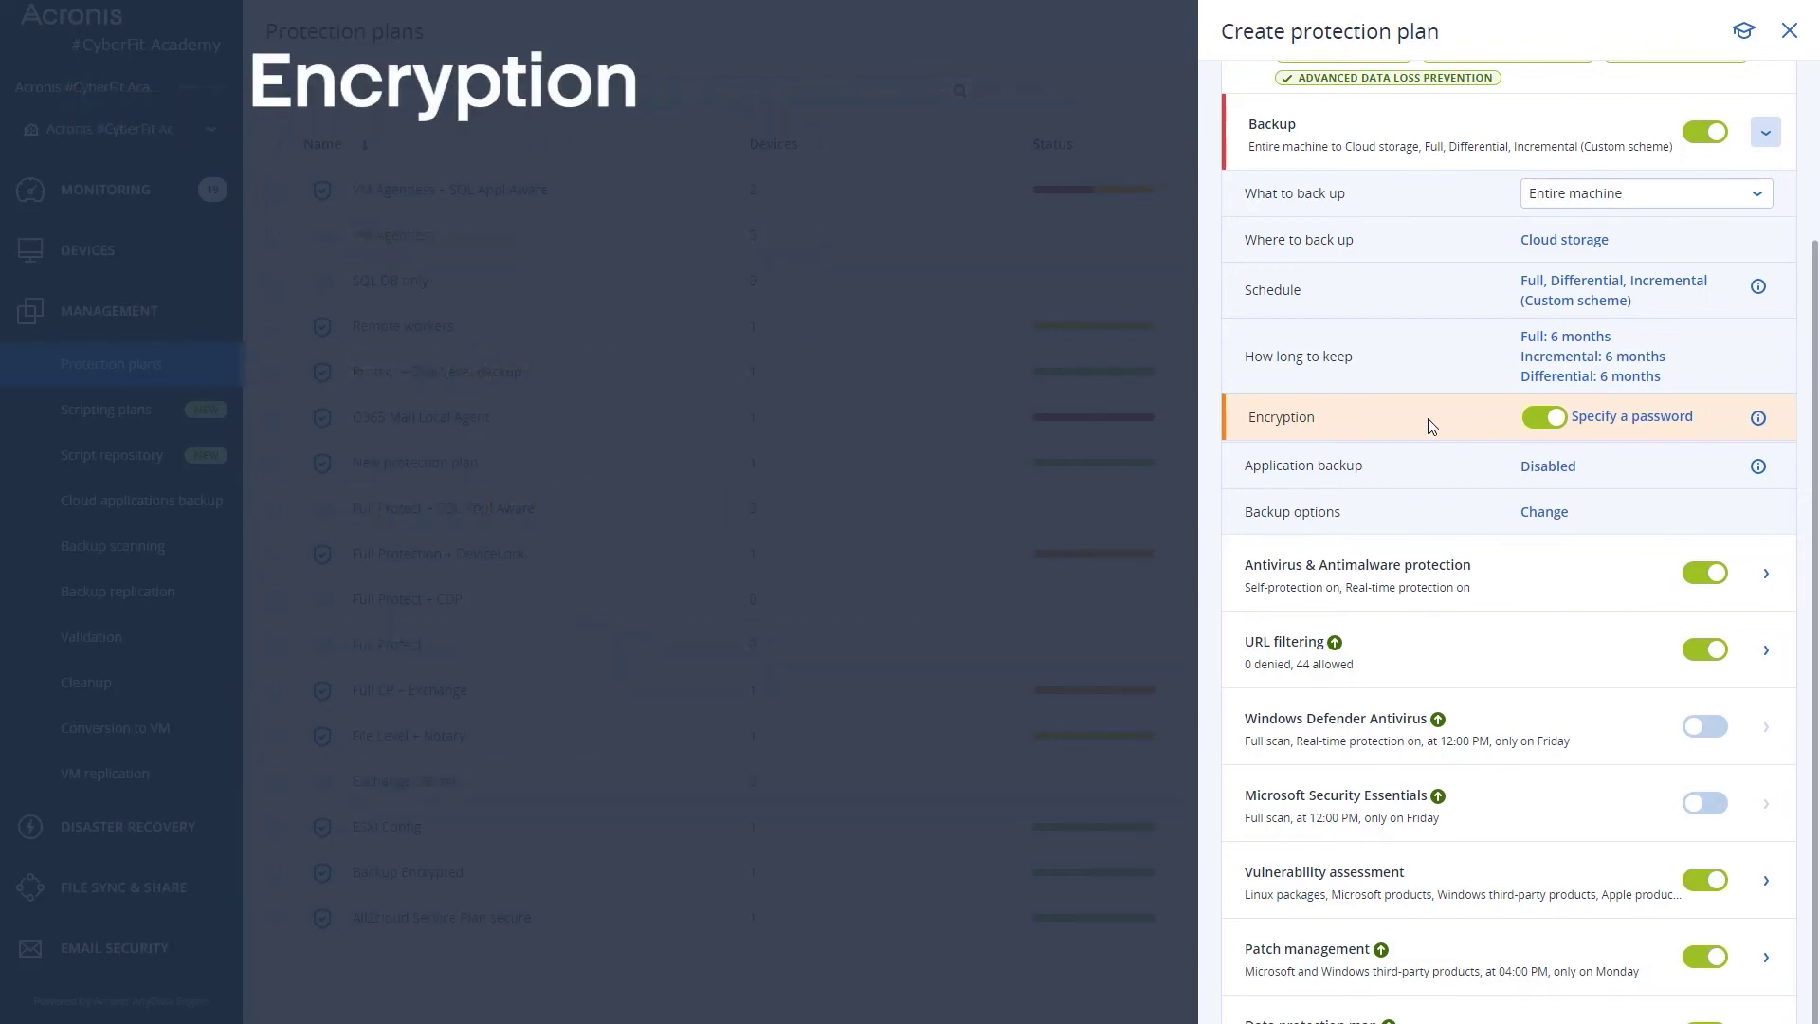
# Step: Open the encryption password settings with AES 256 as the algorithm
pyautogui.click(1633, 429)
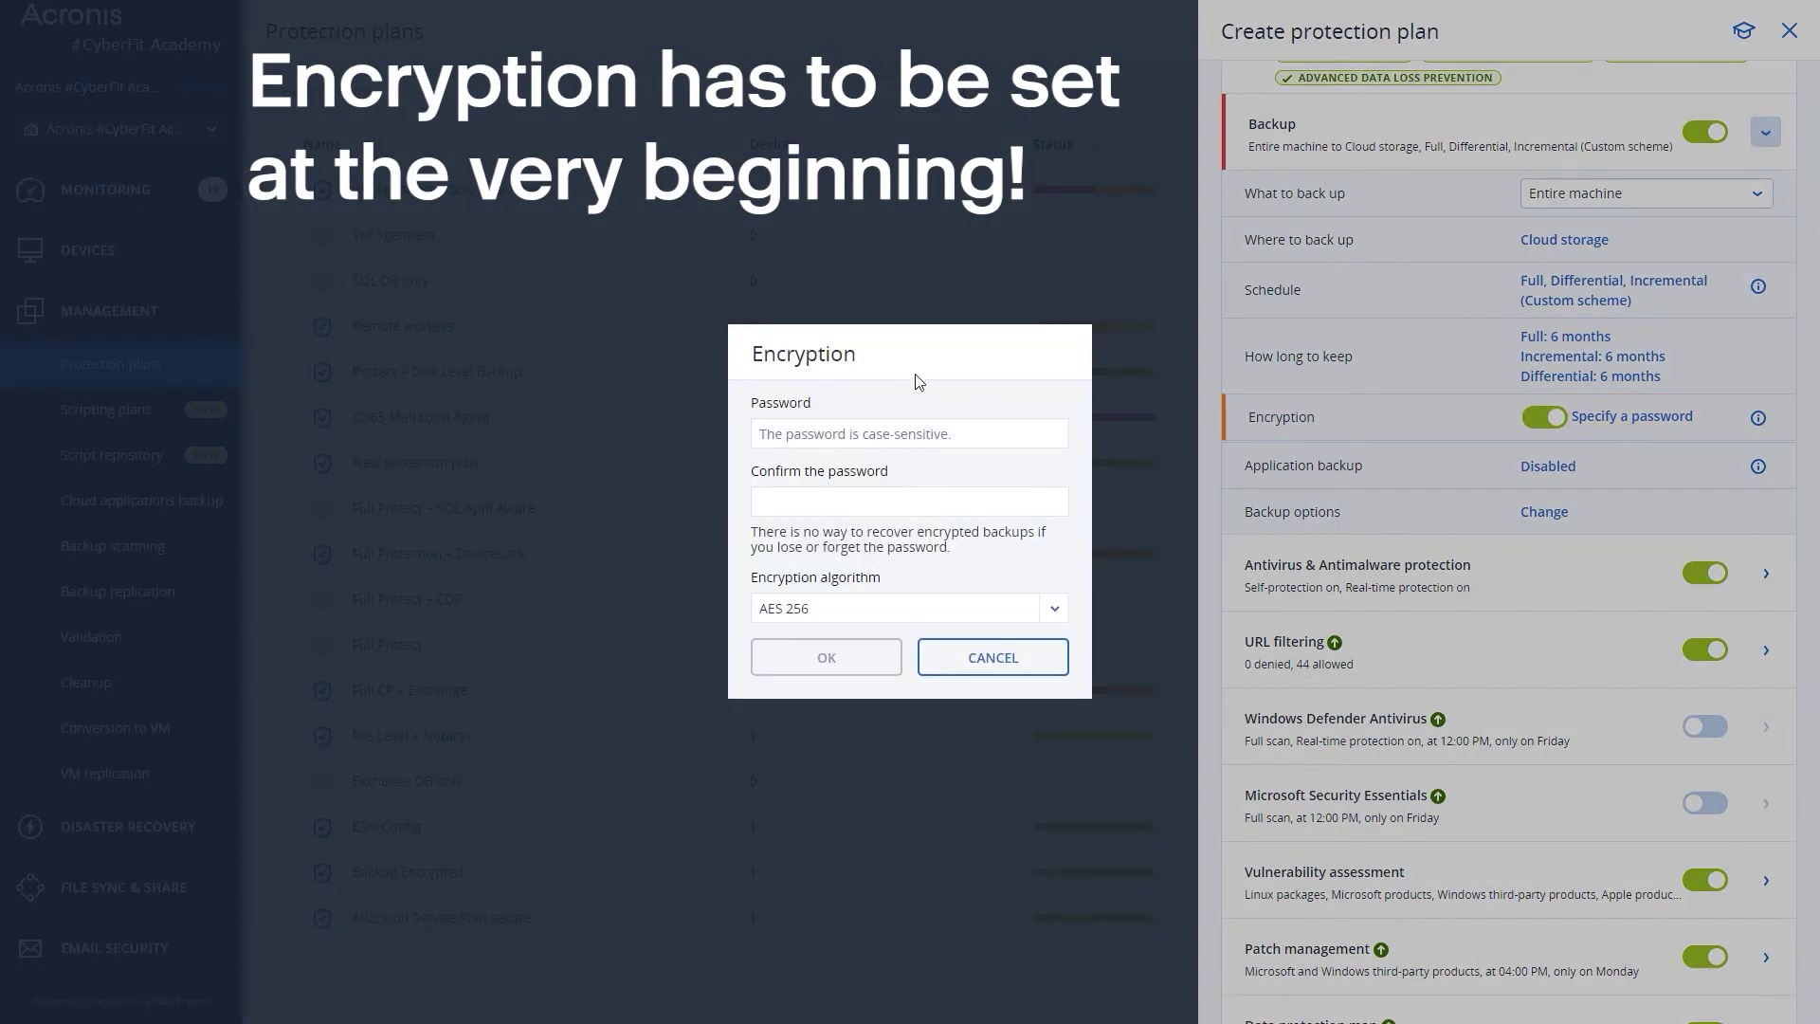
pyautogui.click(1055, 611)
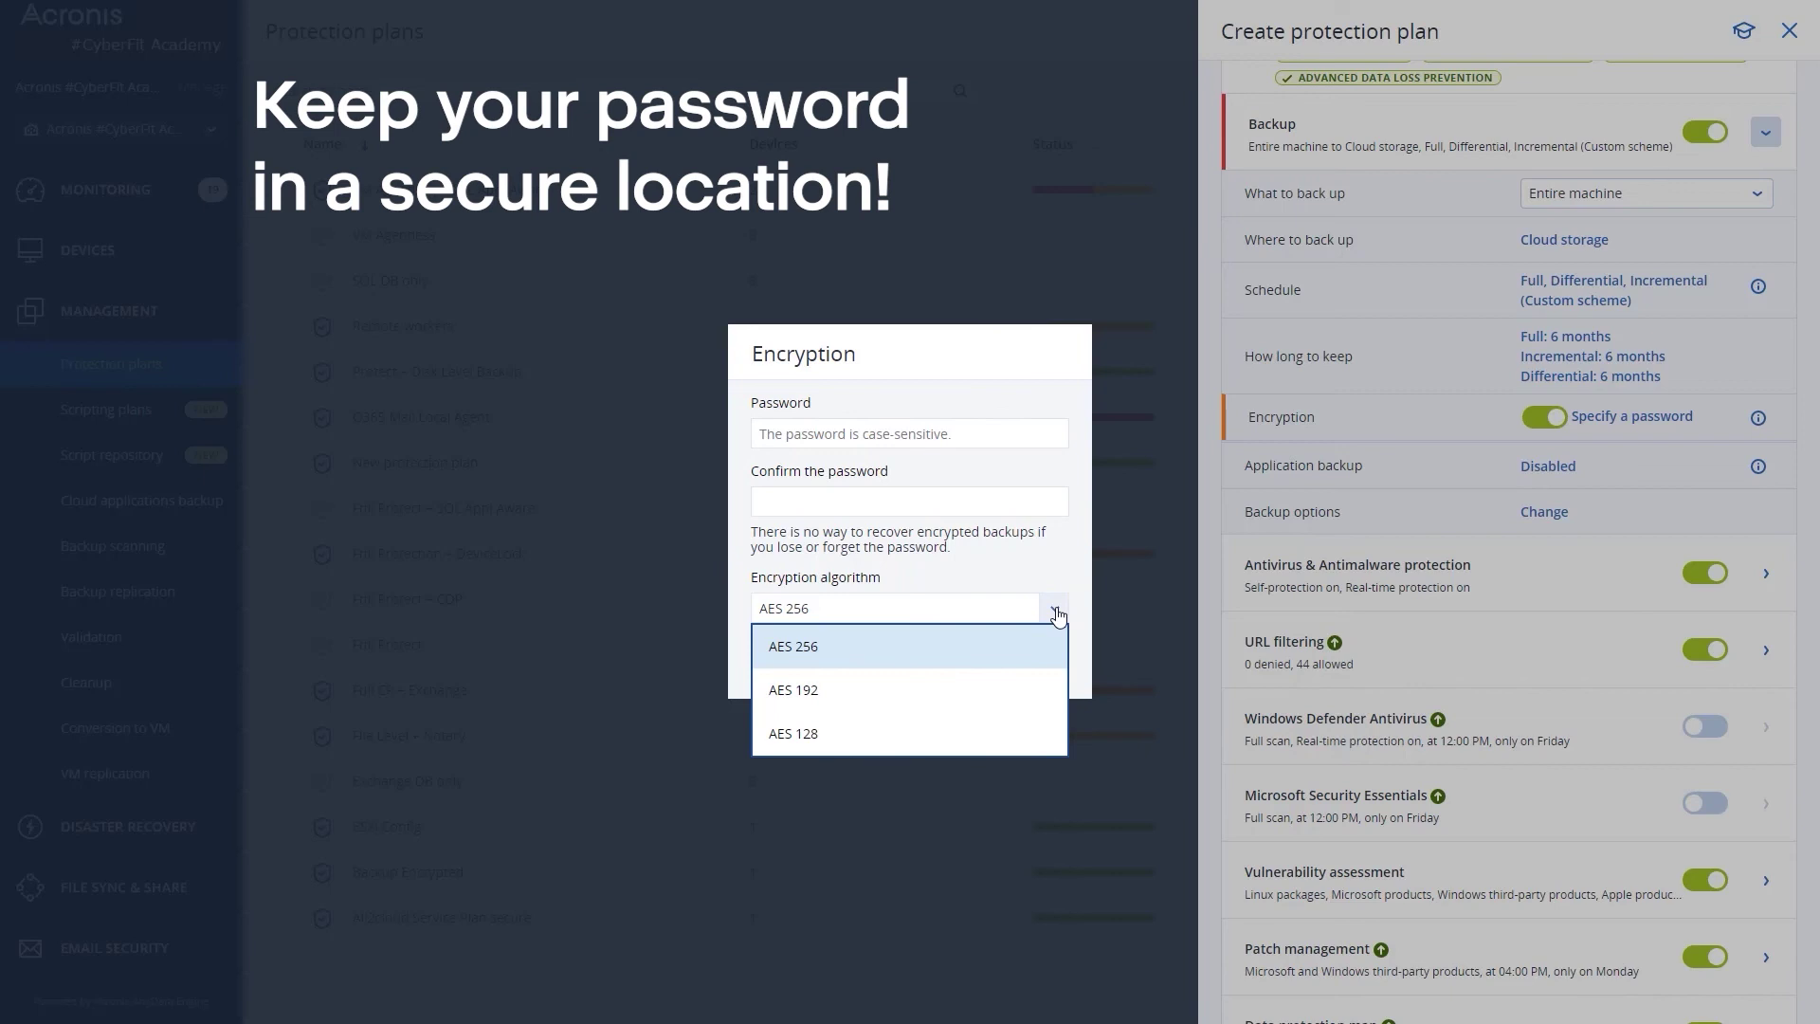
pyautogui.click(1549, 602)
# Step: Close encryption without a password and open the Application backup options panel
pyautogui.click(997, 674)
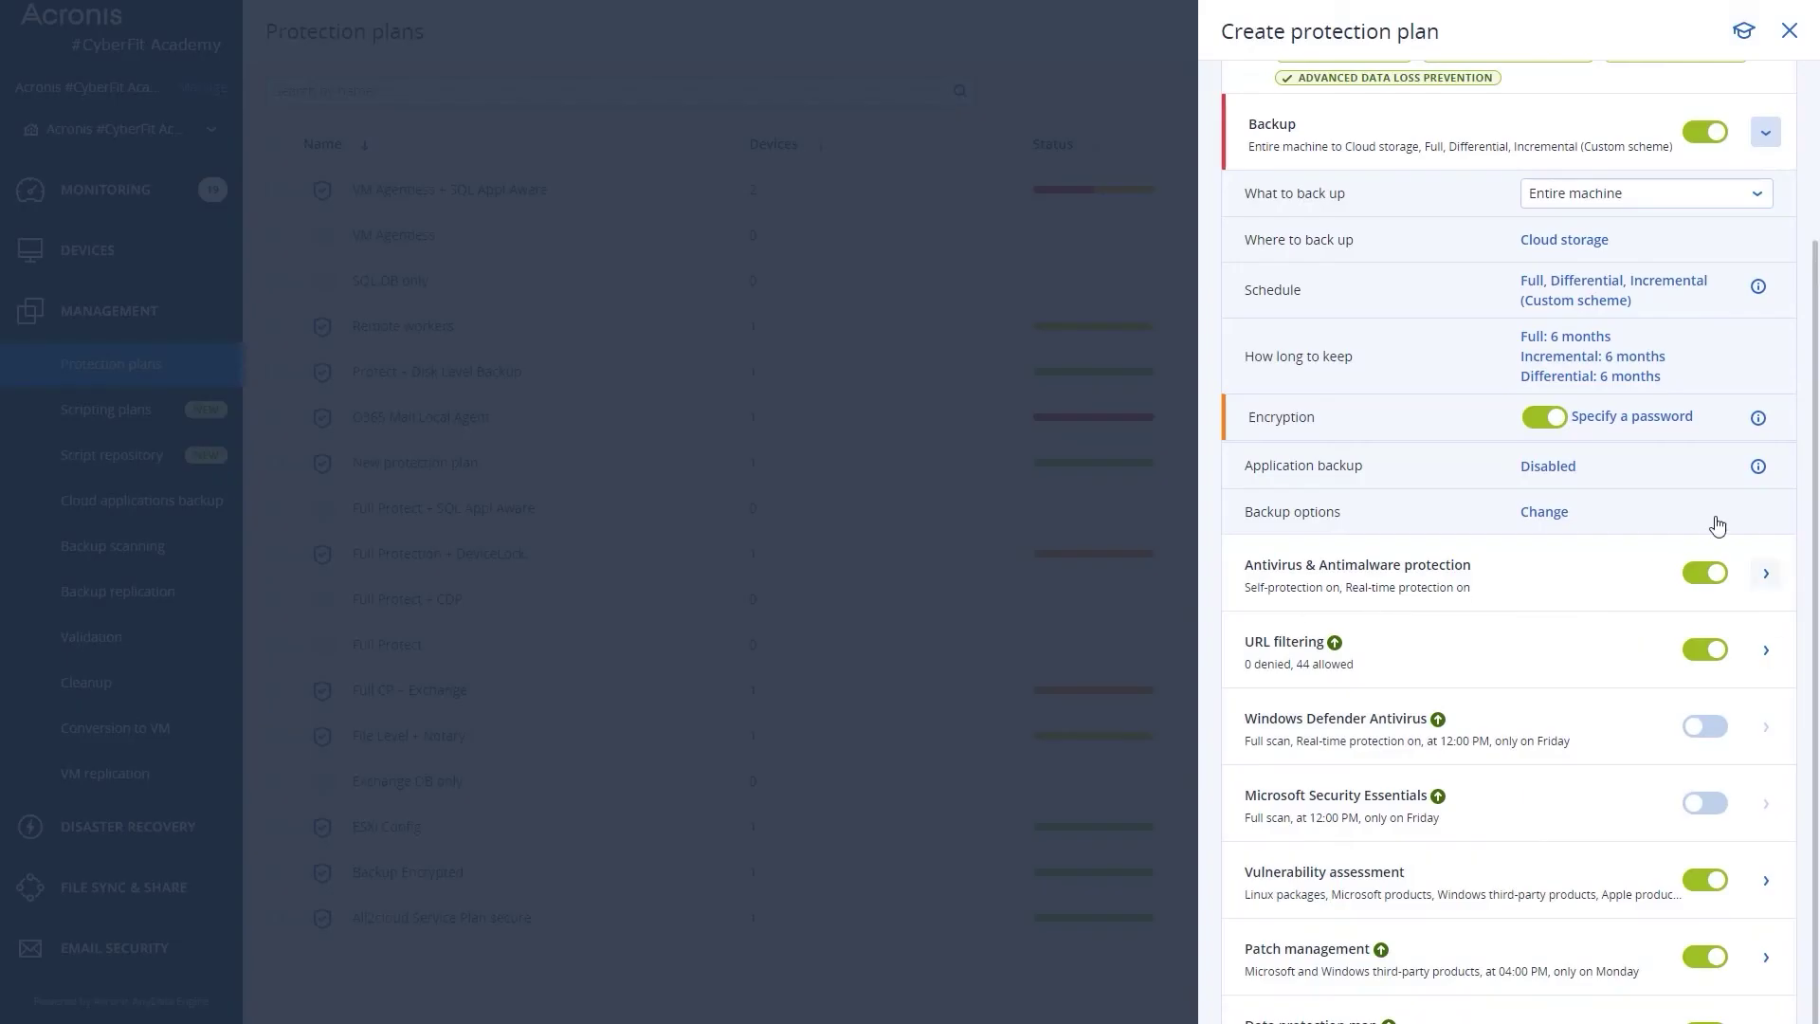
pyautogui.click(1548, 465)
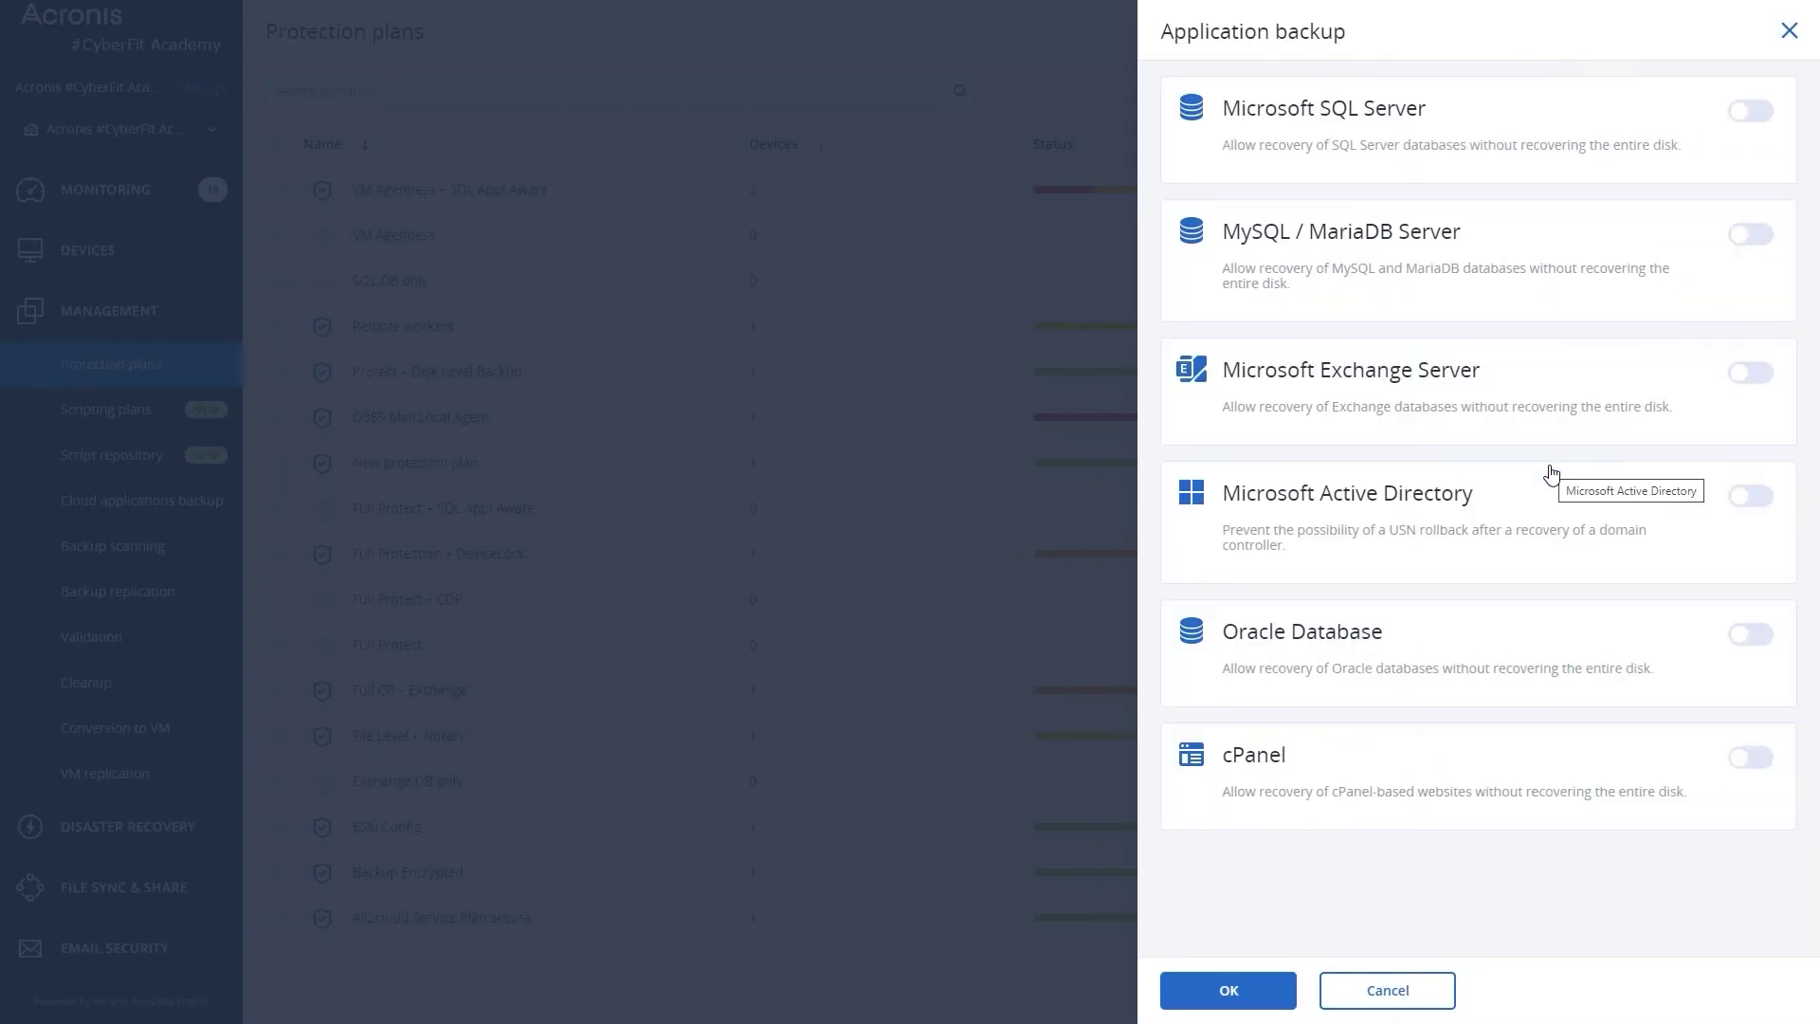